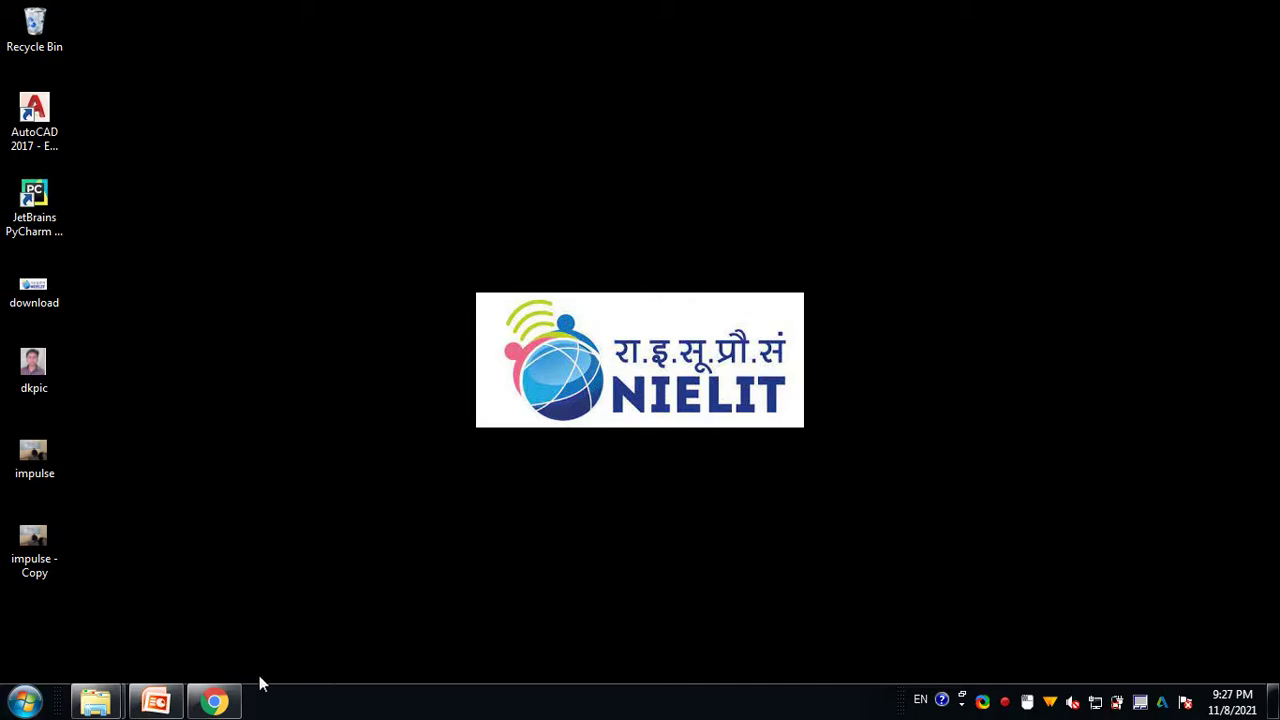
Restore Chrome and open the NIELIT Student Portal's Courses list via Apply Online.
click(213, 702)
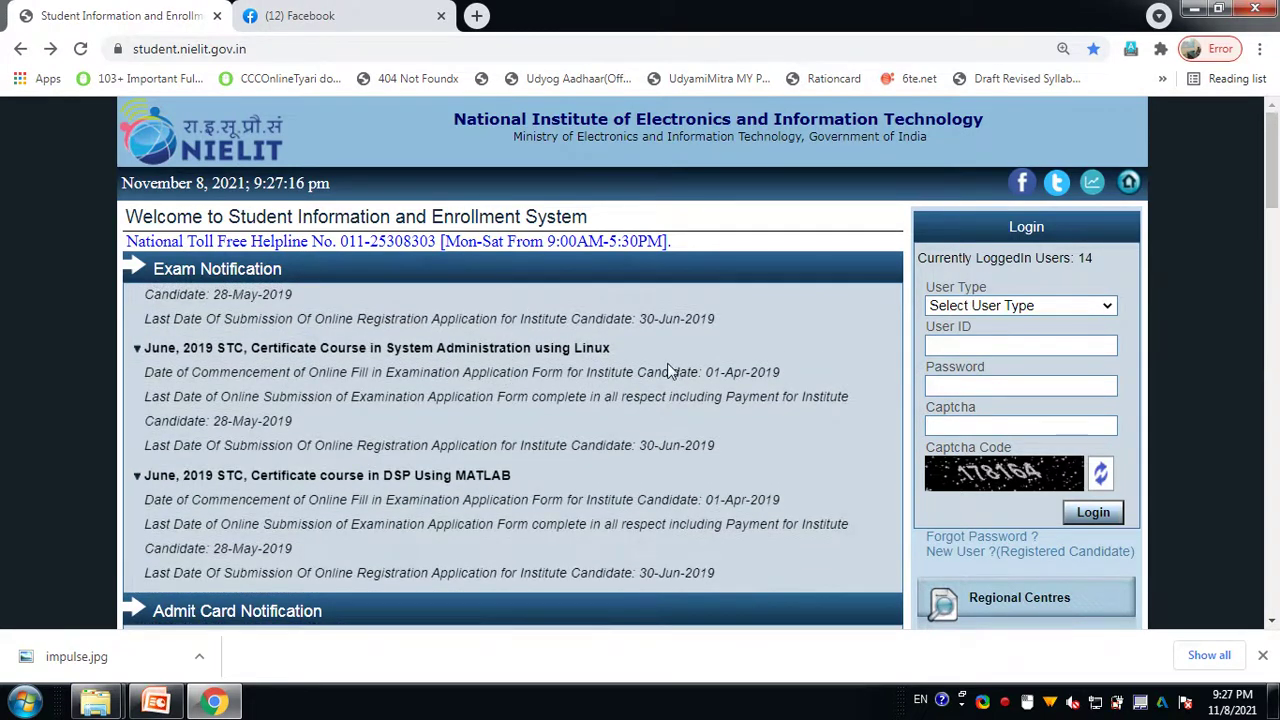
scroll(697, 413, down, 3)
scroll(697, 413, up, 3)
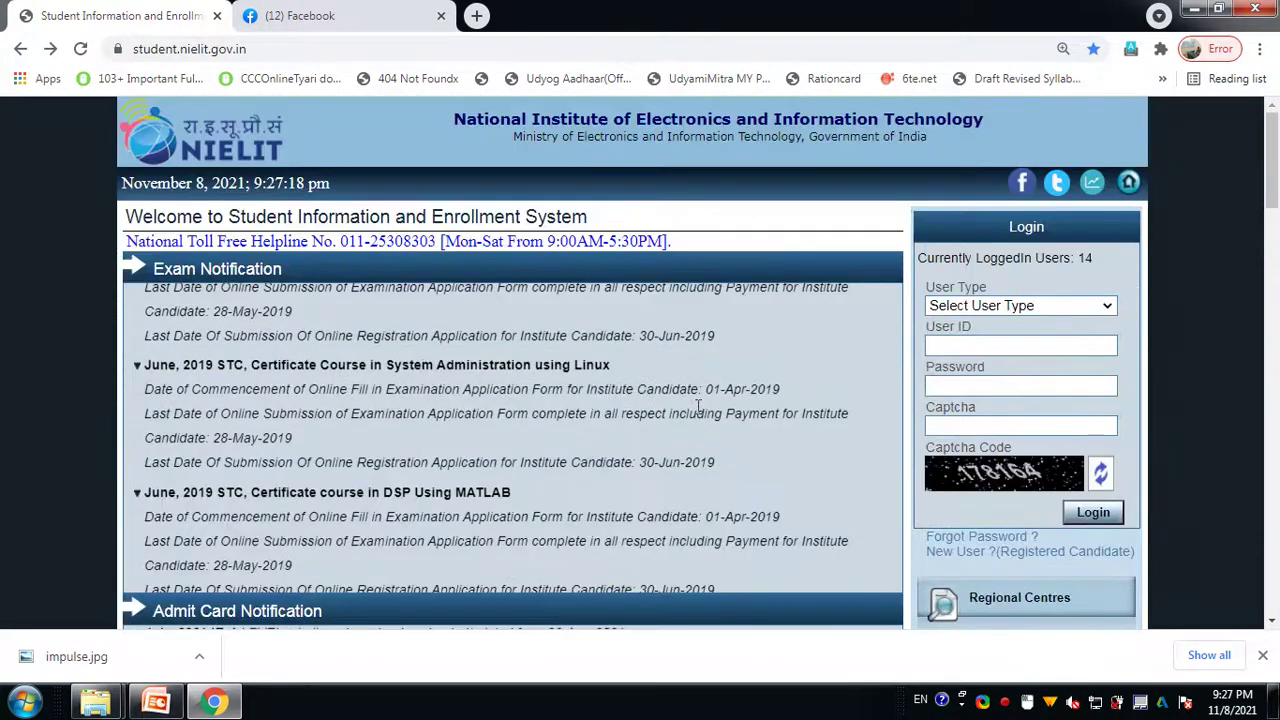
scroll(697, 413, down, 3)
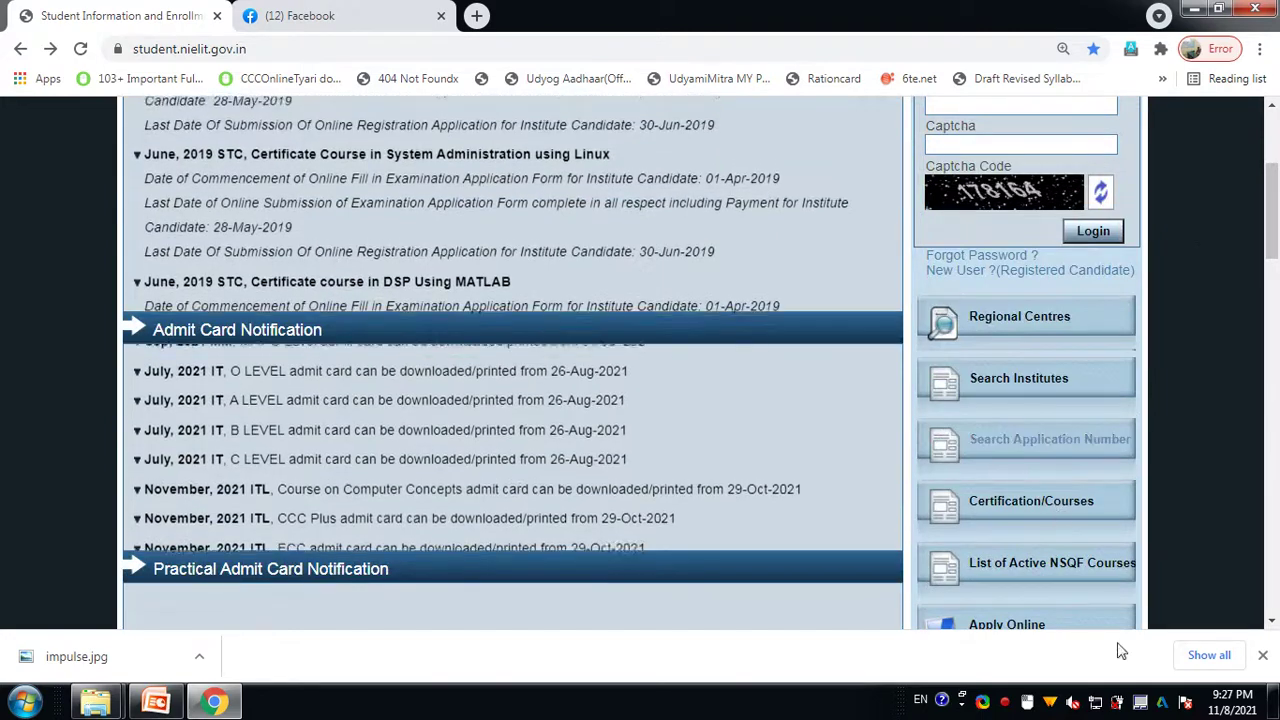
scroll(424, 352, up, 3)
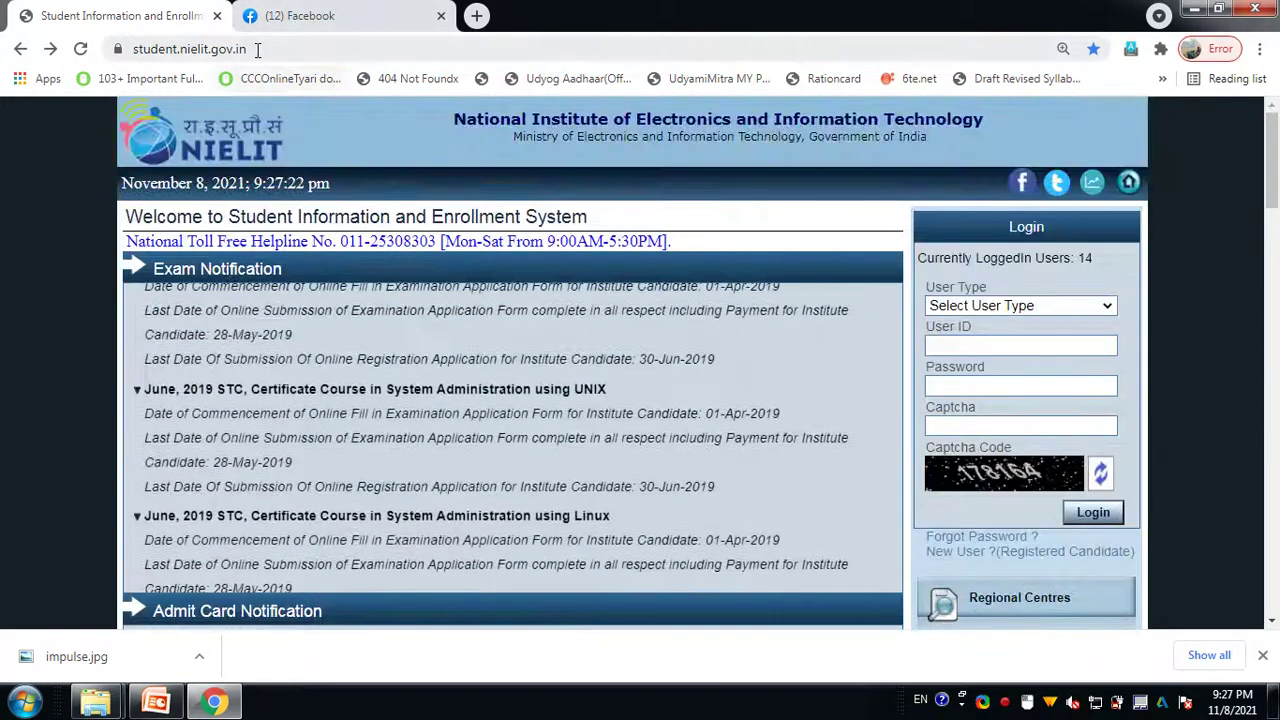
click(200, 48)
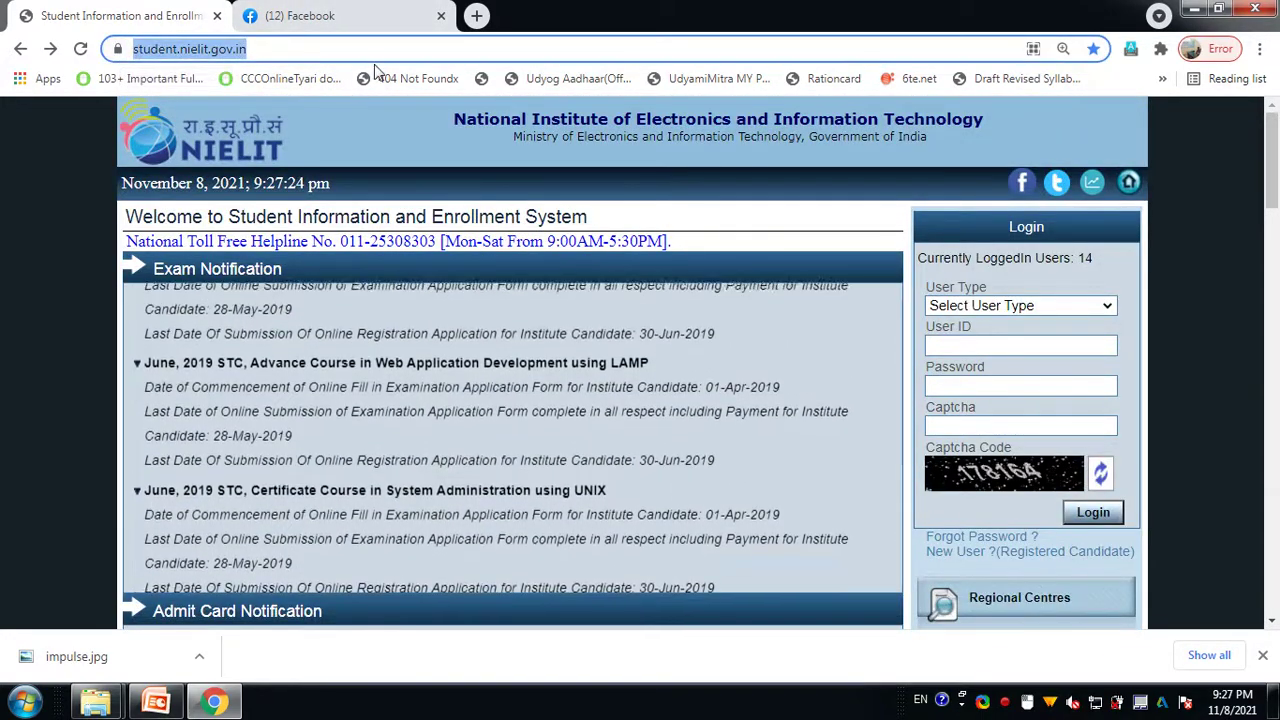
scroll(804, 408, down, 3)
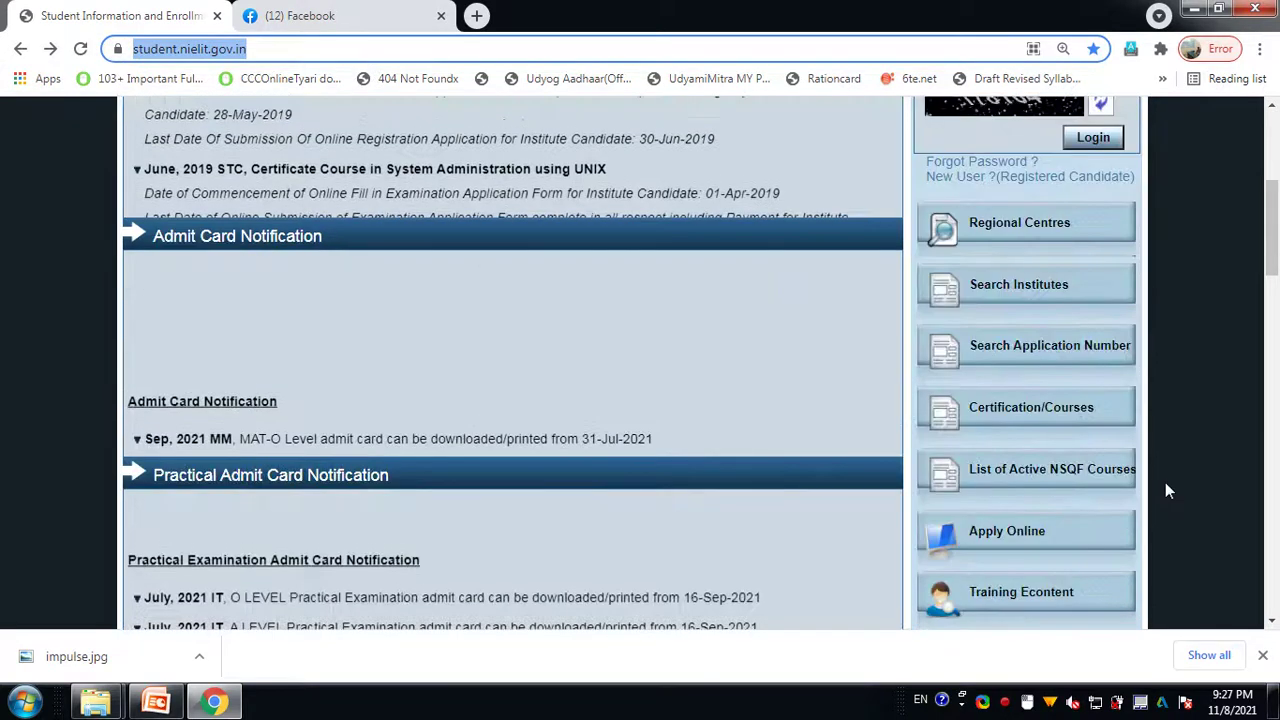
click(1032, 529)
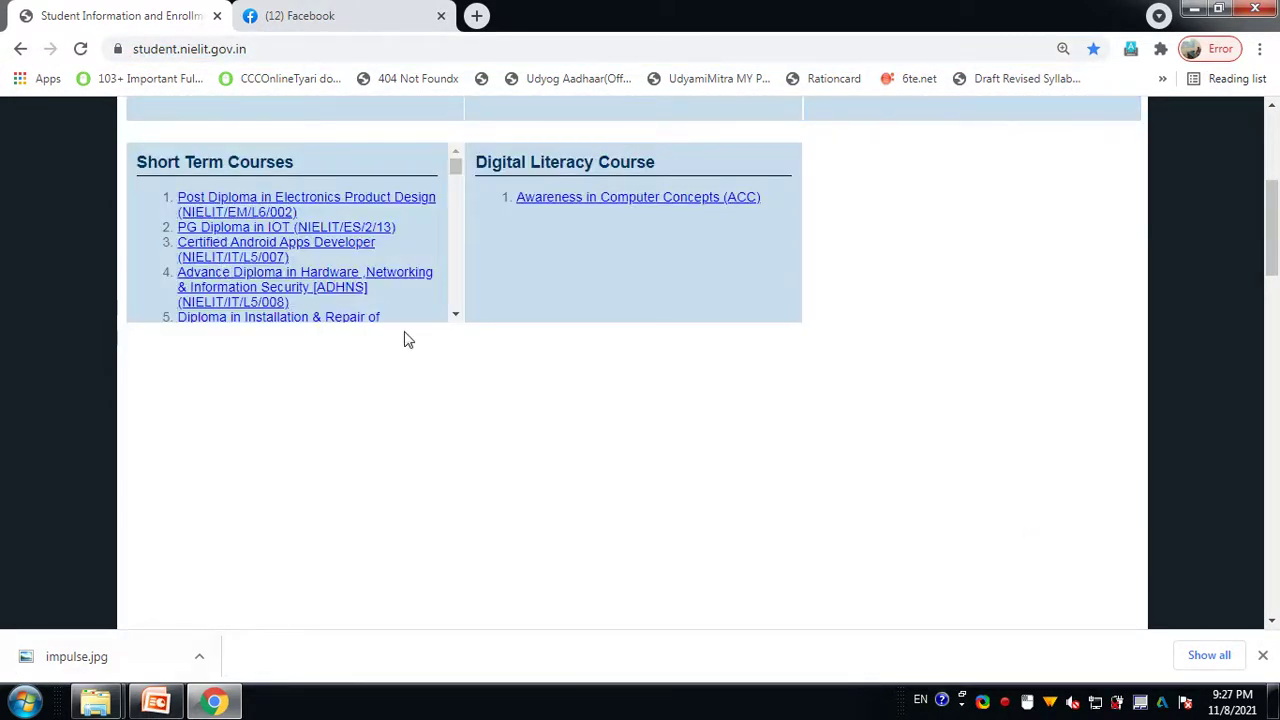
scroll(521, 316, up, 3)
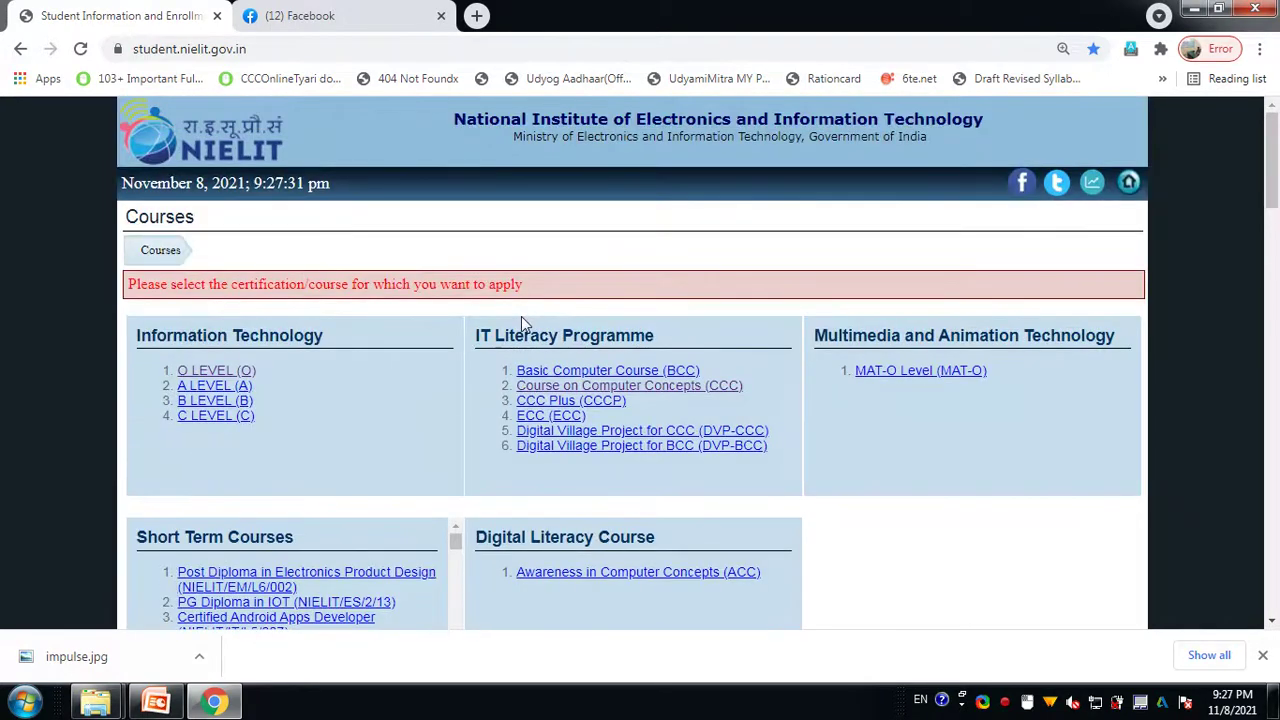
Choose Course on Computer Concepts (CCC) and accept its declaration with I Agree & Proceed.
click(694, 388)
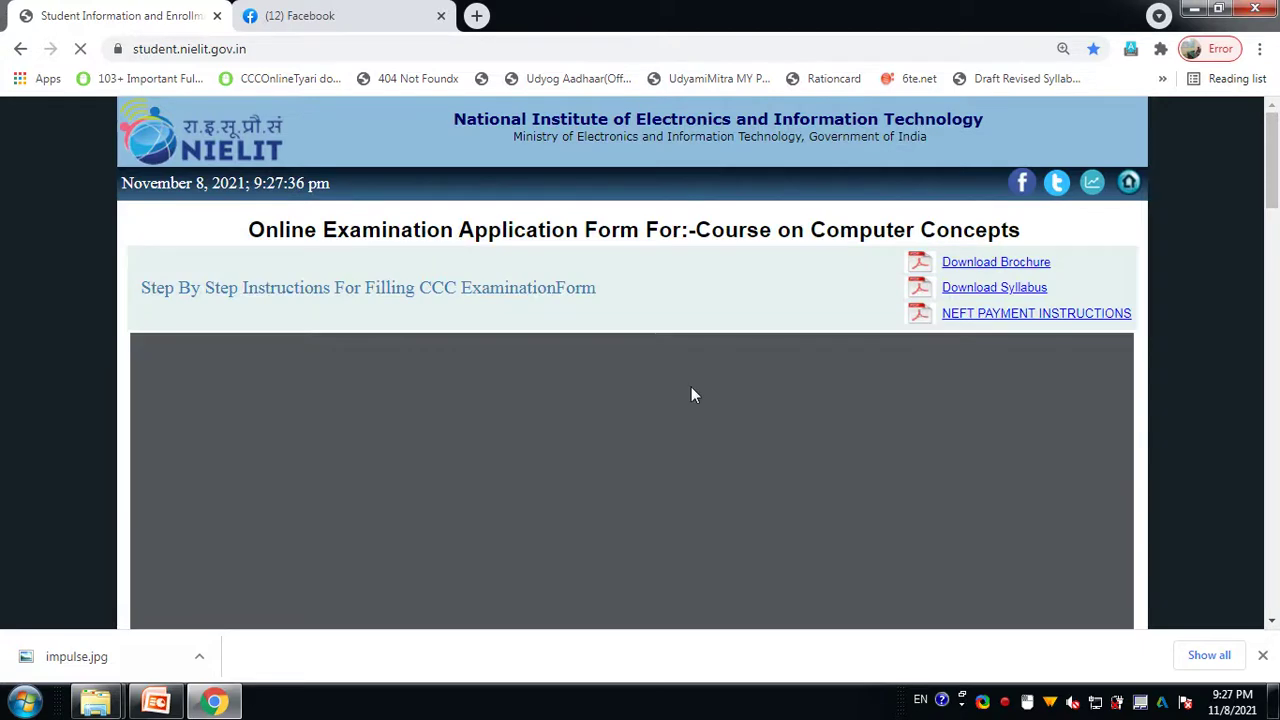
scroll(520, 355, down, 8)
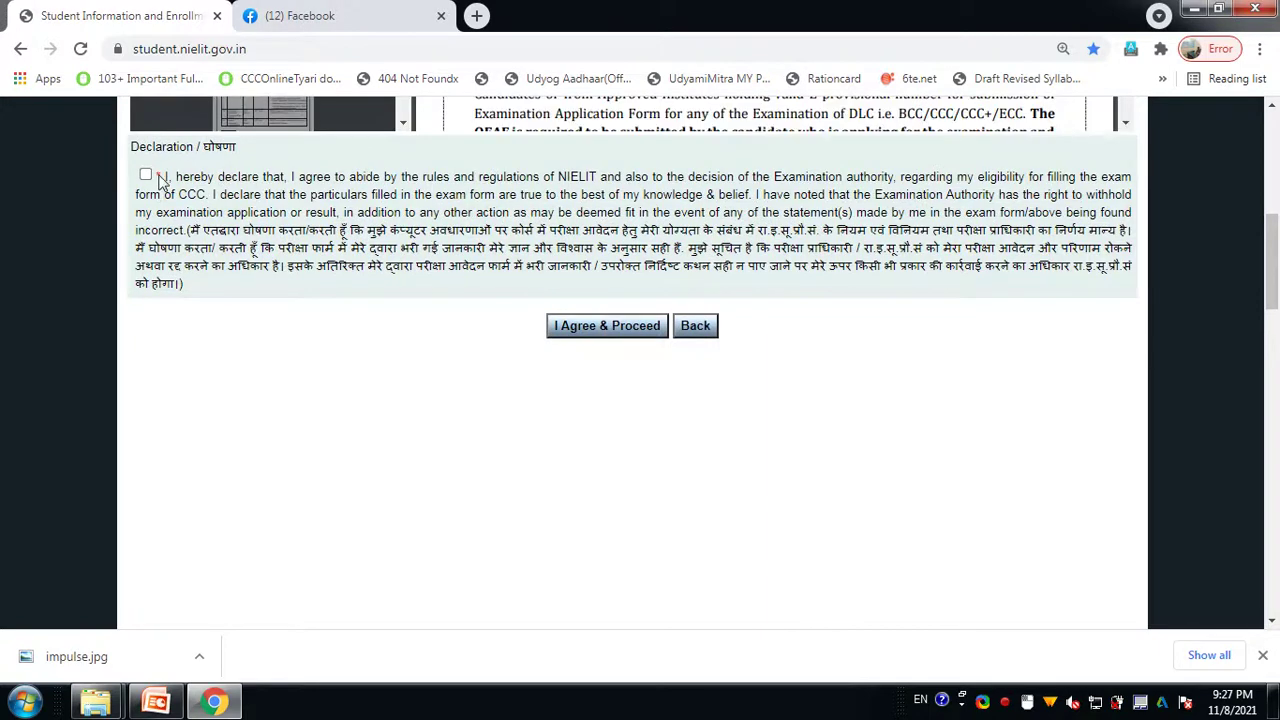
click(145, 175)
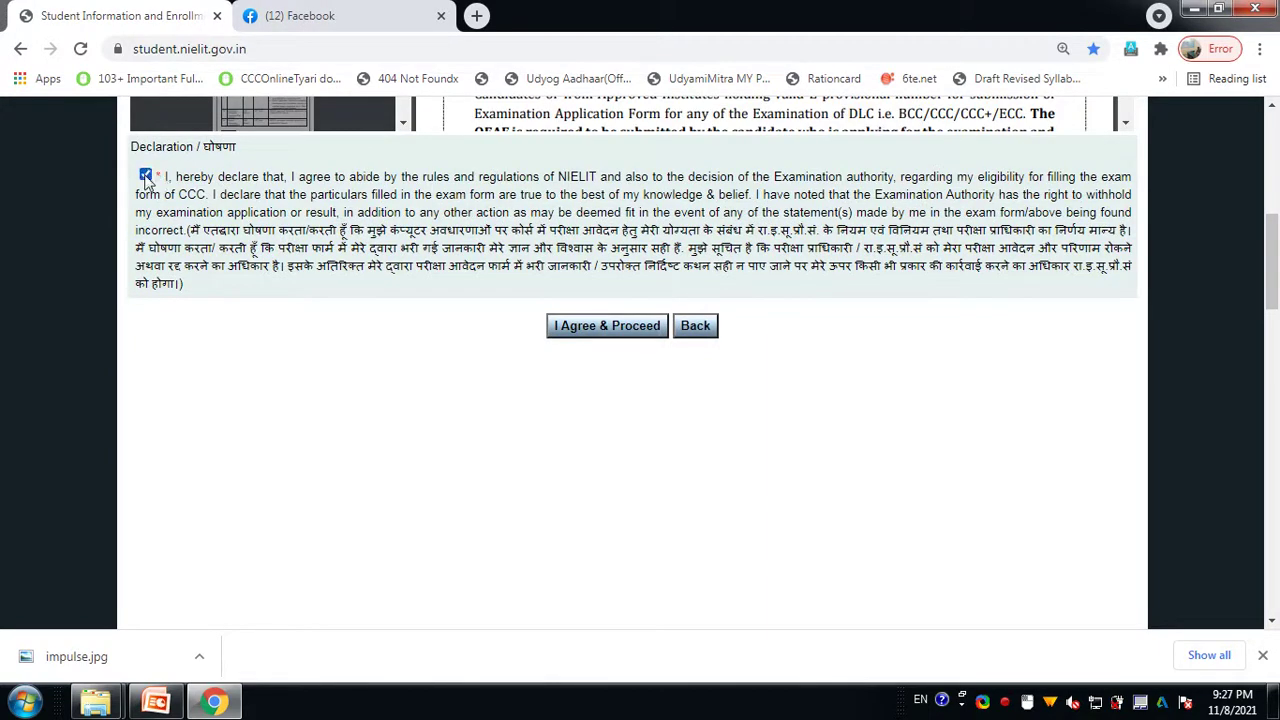
click(601, 334)
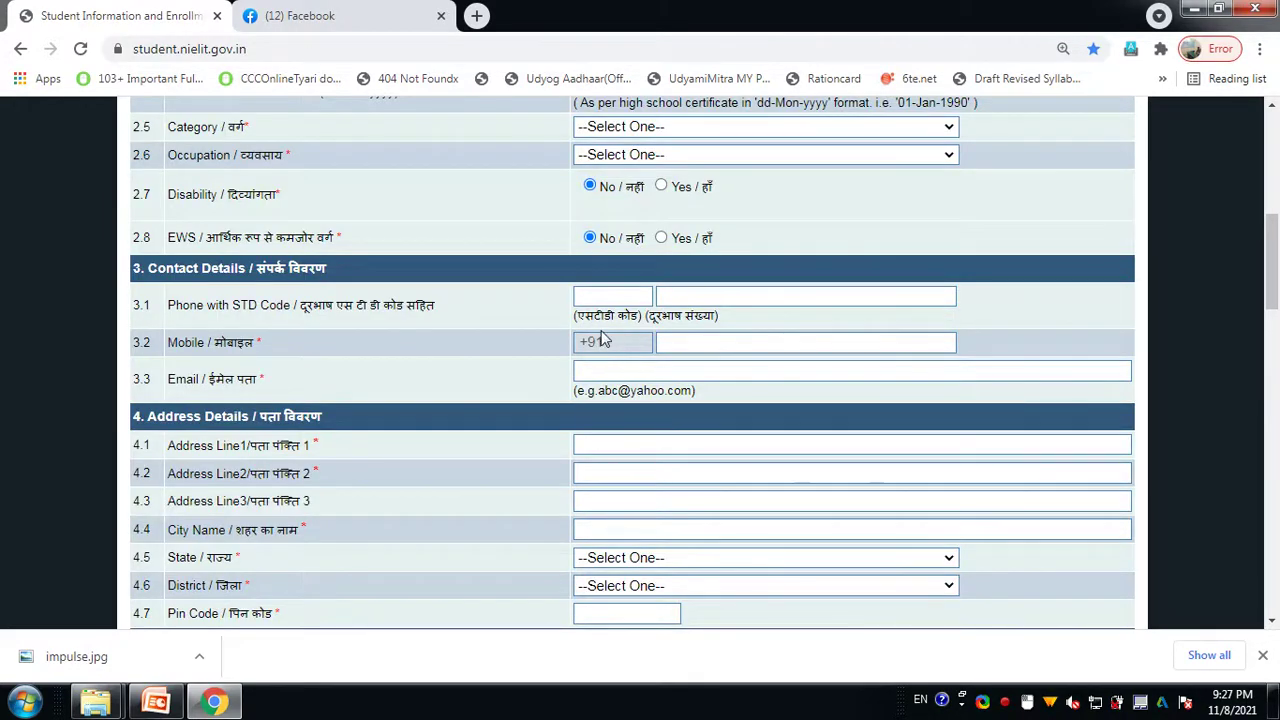
Scroll the blank CCC application form down to the Identification Details photo section.
scroll(511, 285, up, 5)
scroll(585, 290, down, 4)
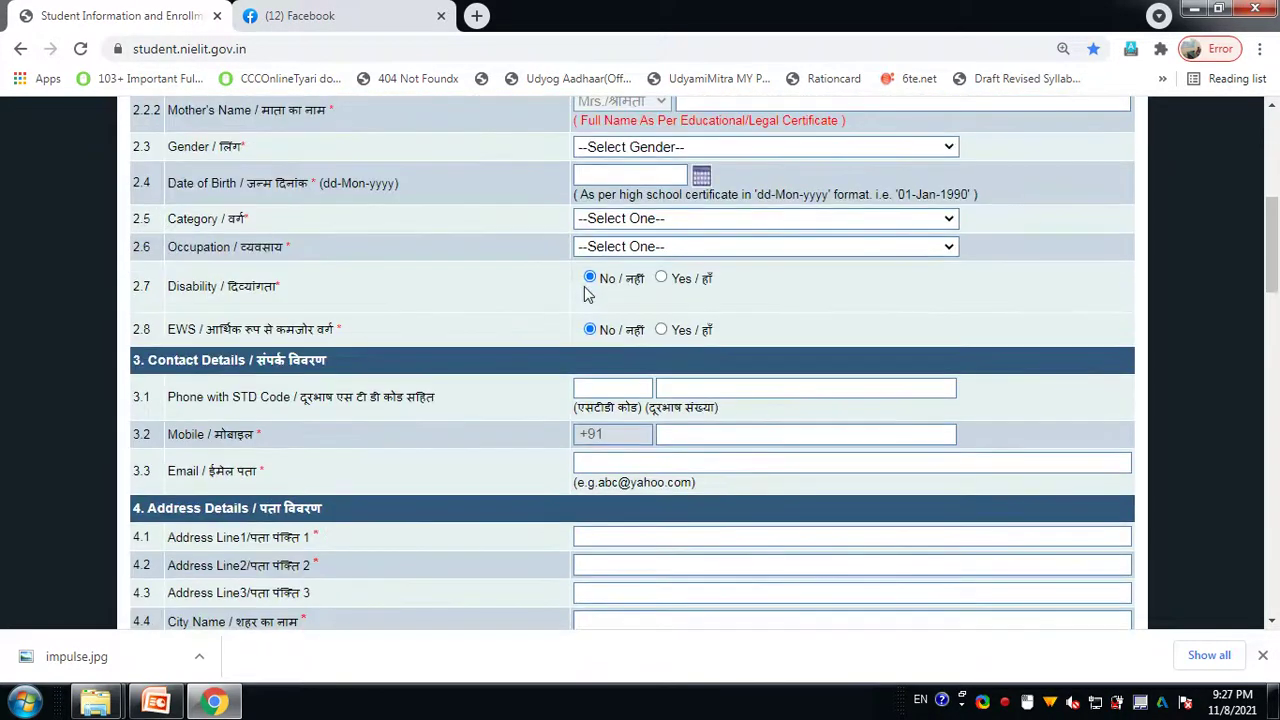
scroll(585, 290, down, 6)
scroll(585, 290, down, 2)
scroll(580, 340, down, 4)
scroll(580, 345, up, 2)
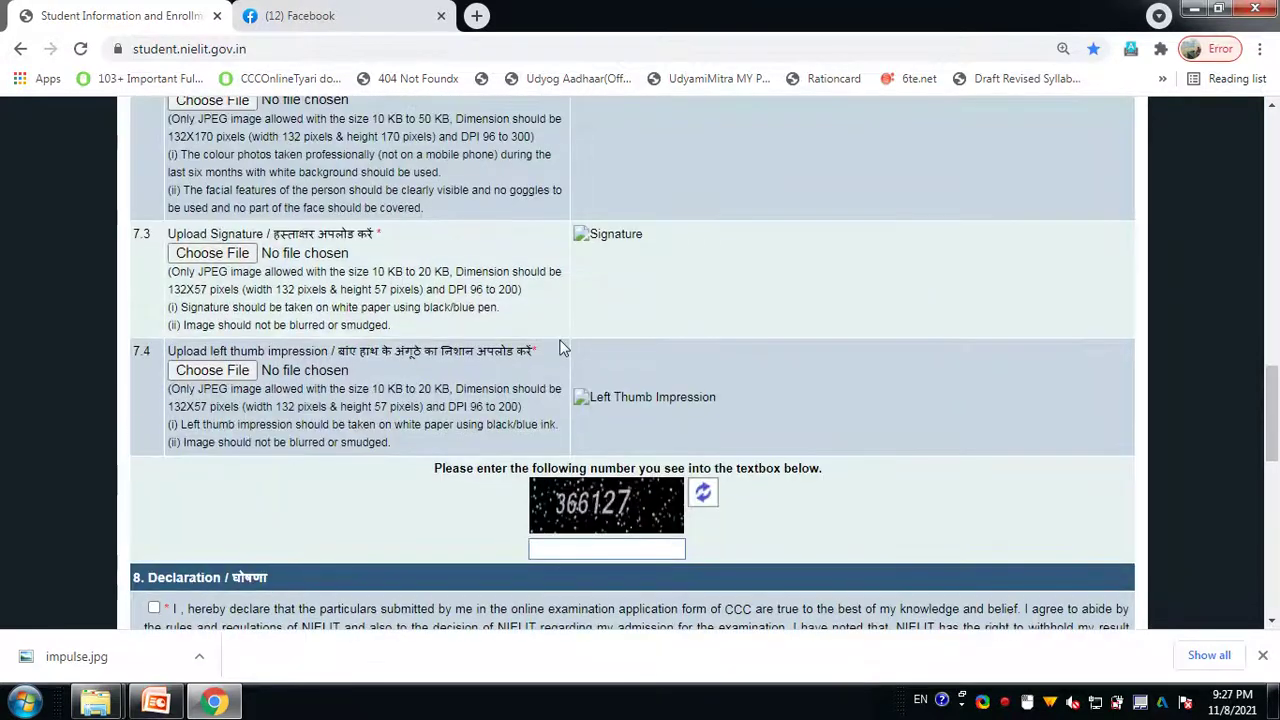
scroll(605, 367, up, 1)
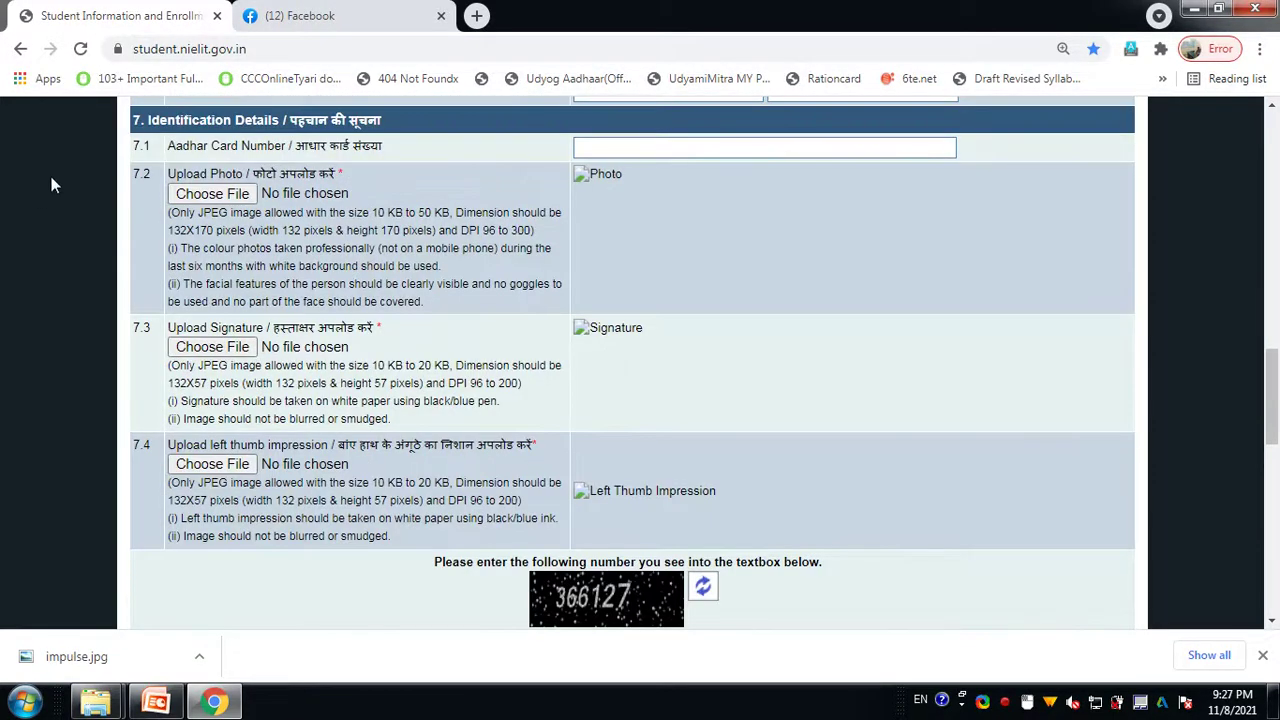
Attempt uploading the Desktop picture 'impulse - Copy' as the photo and dismiss the jpeg-only alert.
click(200, 197)
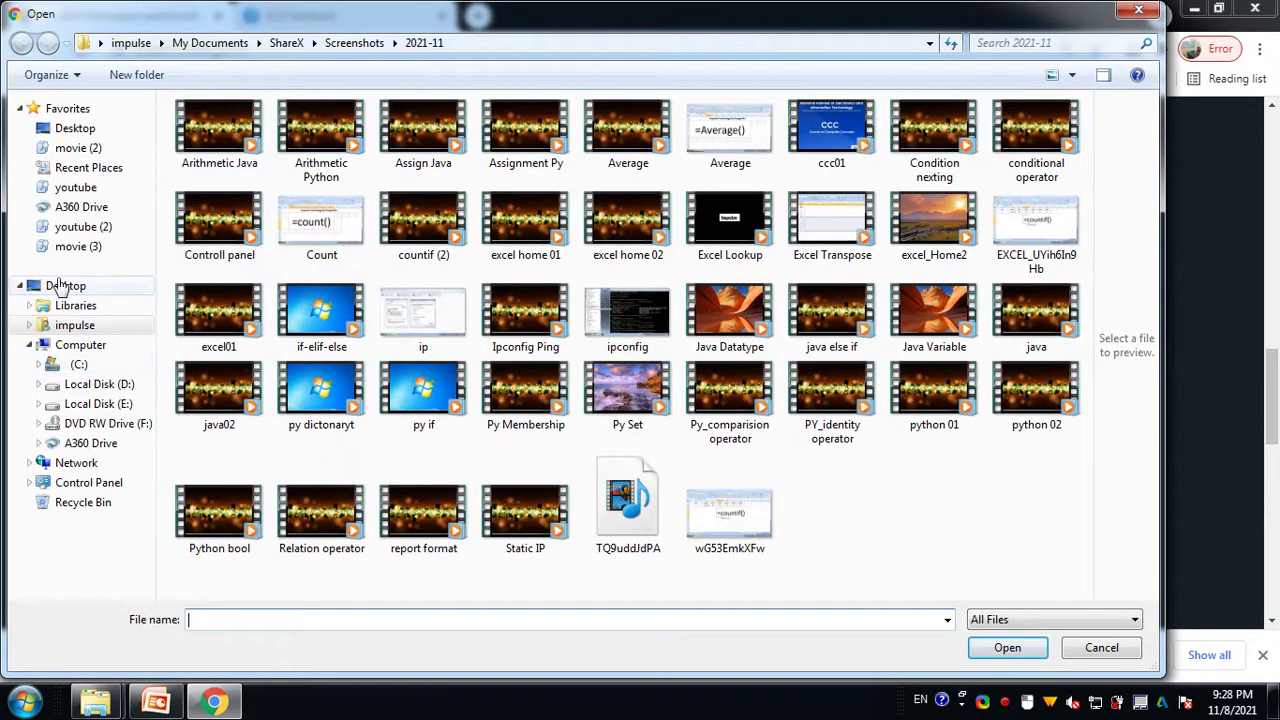
click(65, 285)
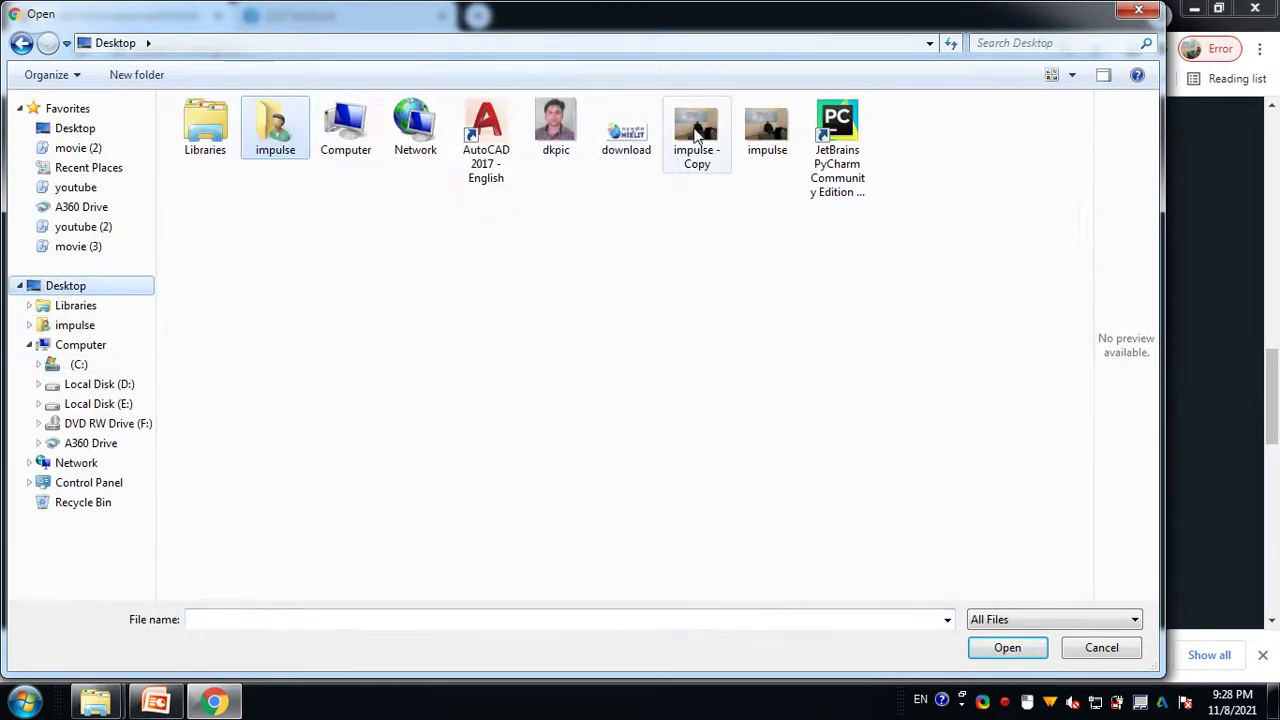
click(697, 130)
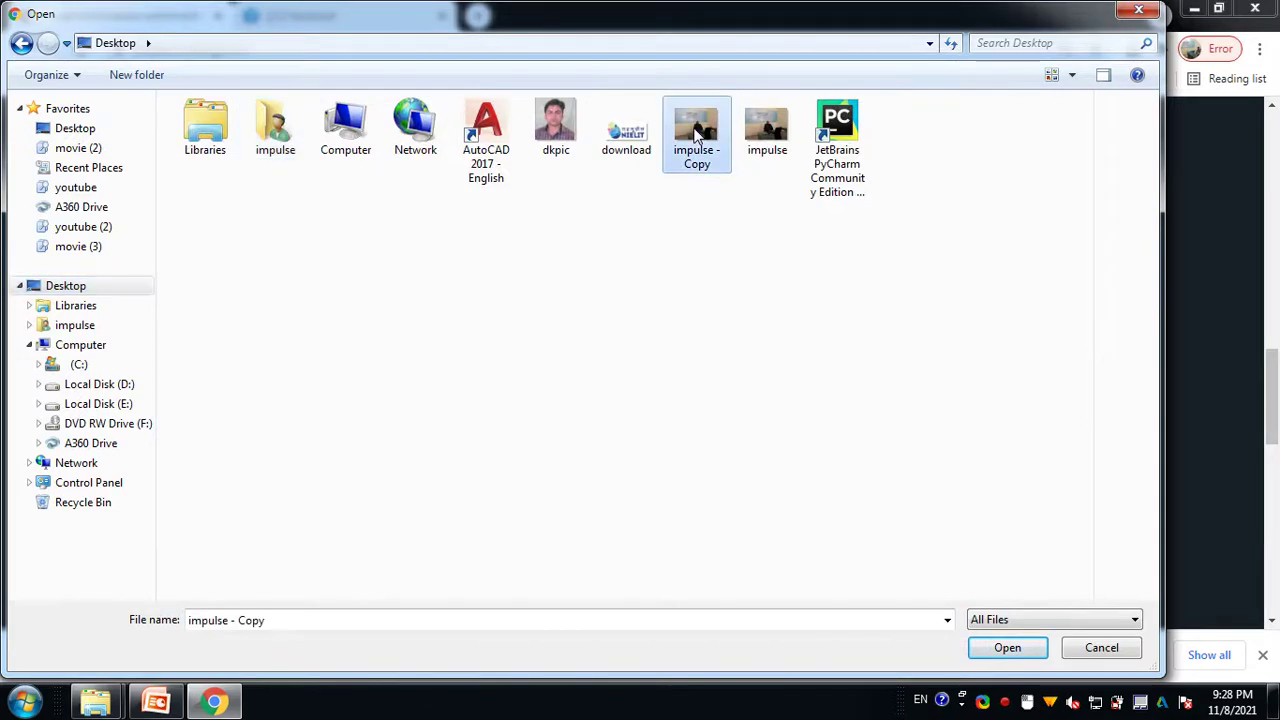
click(1008, 648)
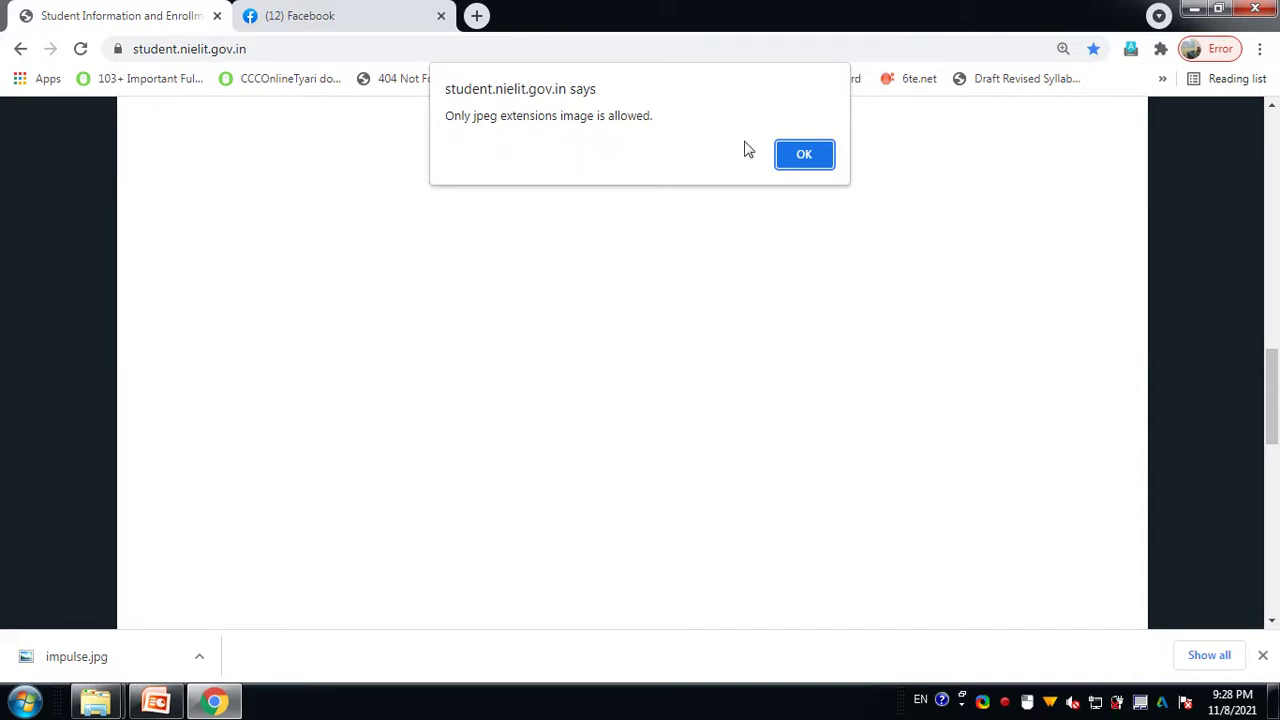
click(806, 157)
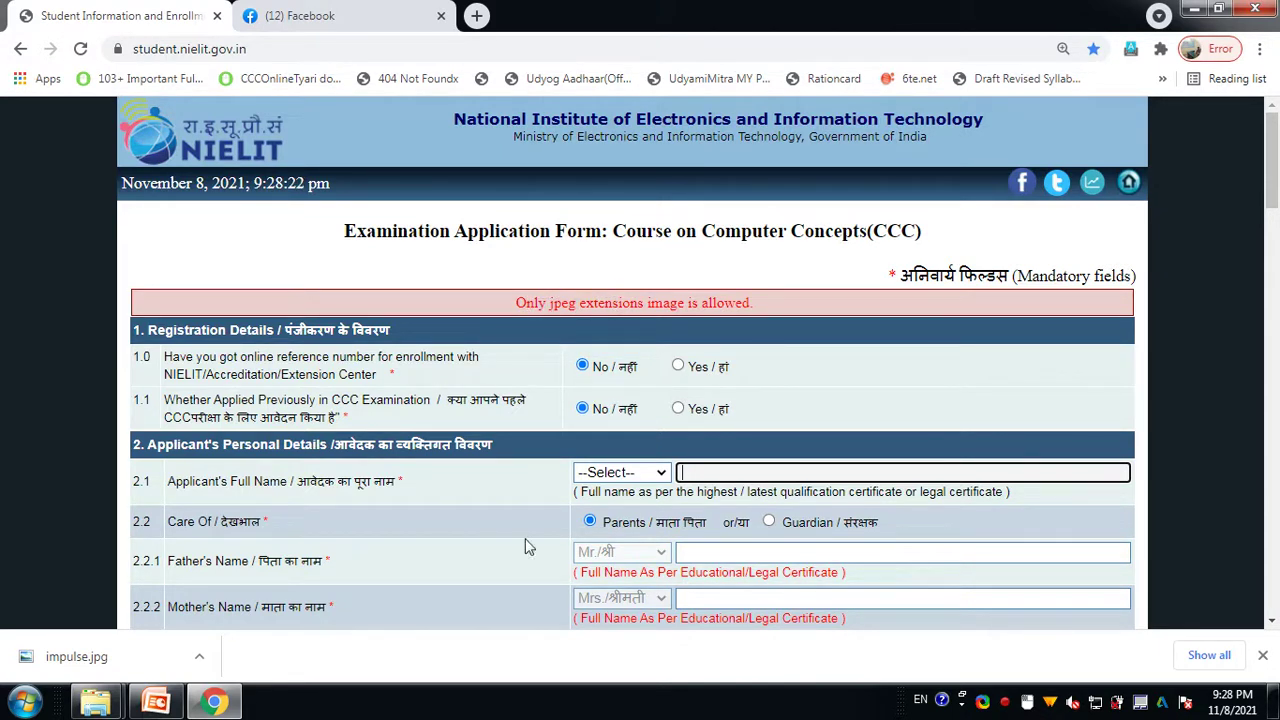
Minimize Chrome and view the desktop impulse picture's file properties.
click(1193, 8)
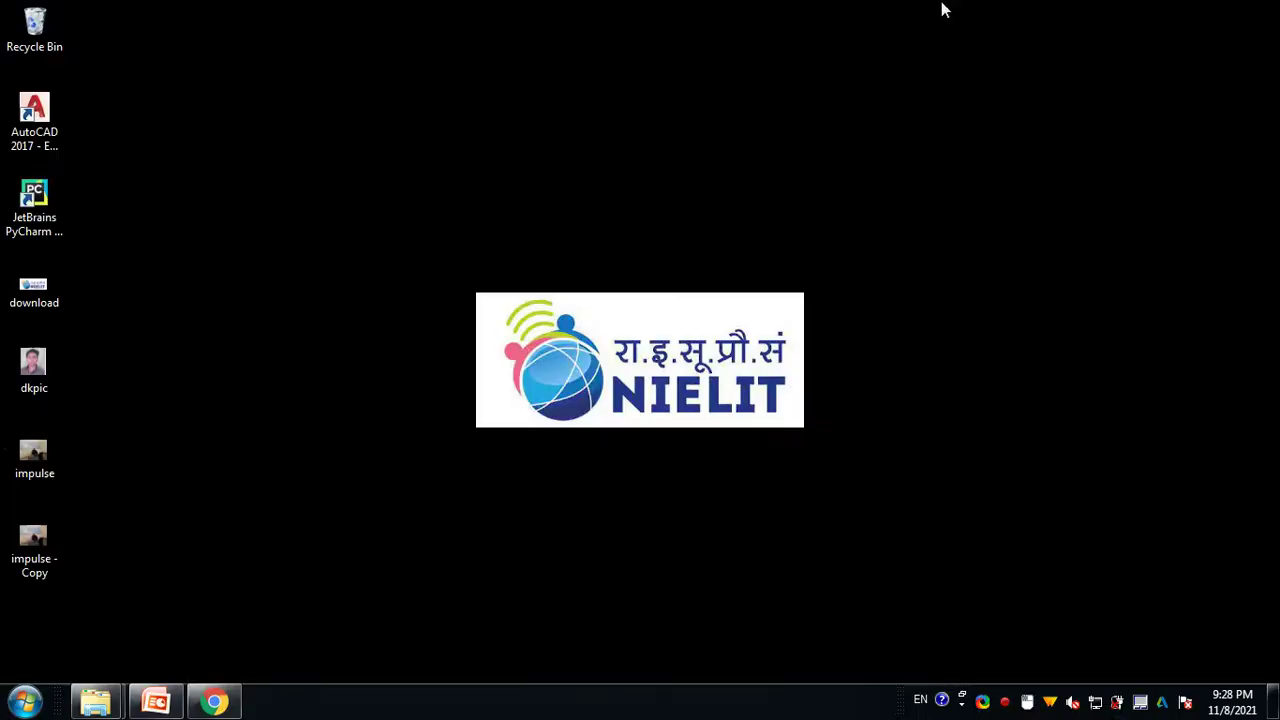
right_click(8, 458)
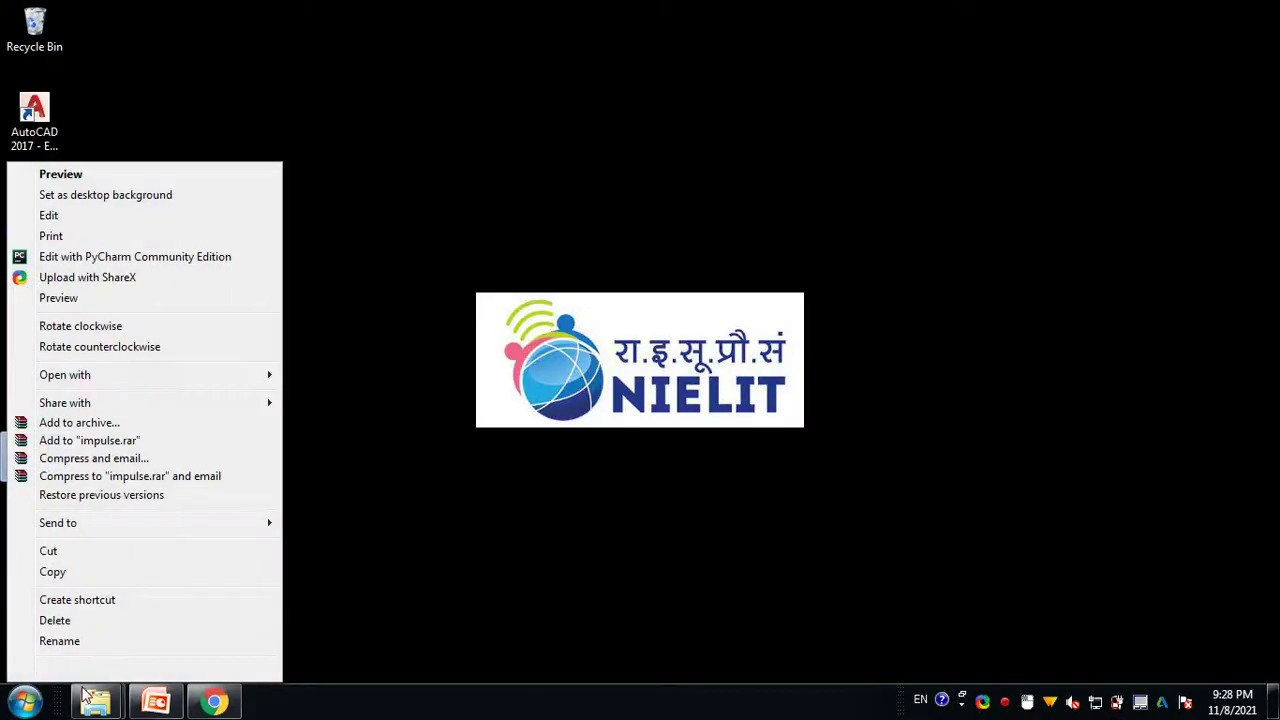
click(66, 665)
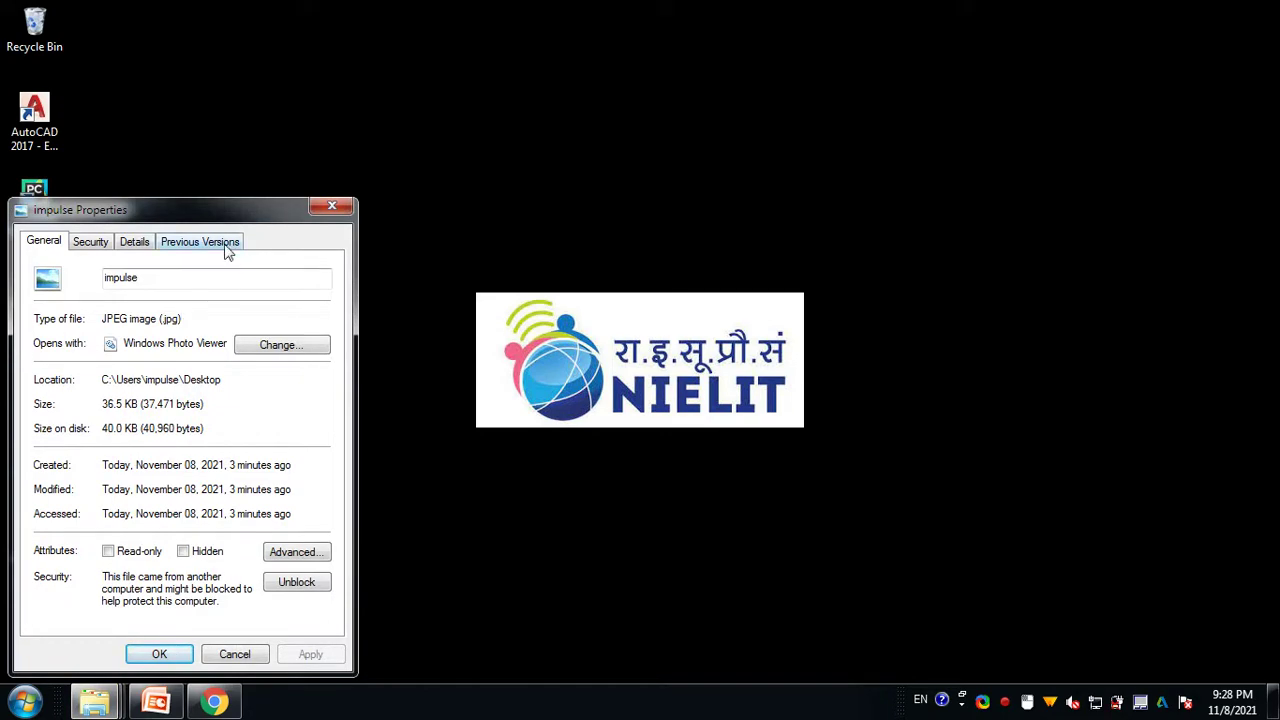
drag(239, 204, 414, 128)
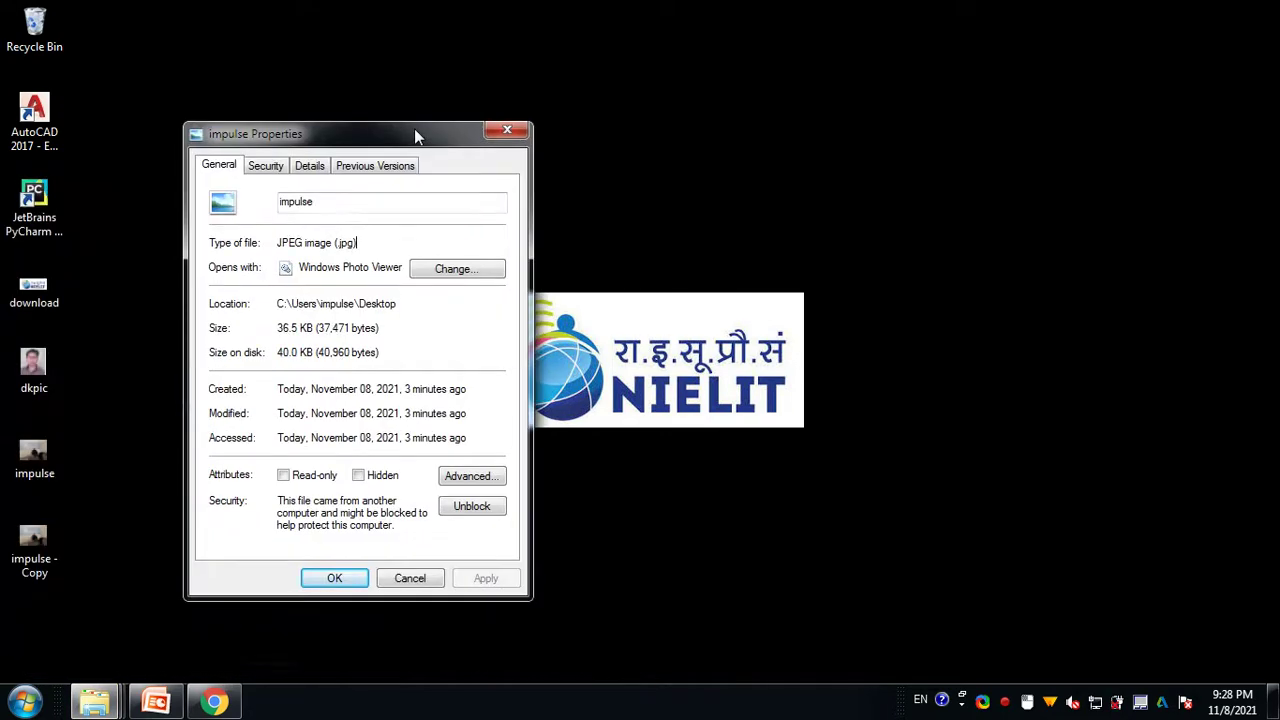
click(506, 132)
Recheck impulse's properties showing a 36.5 KB JPEG, then restore the NIELIT form.
click(28, 535)
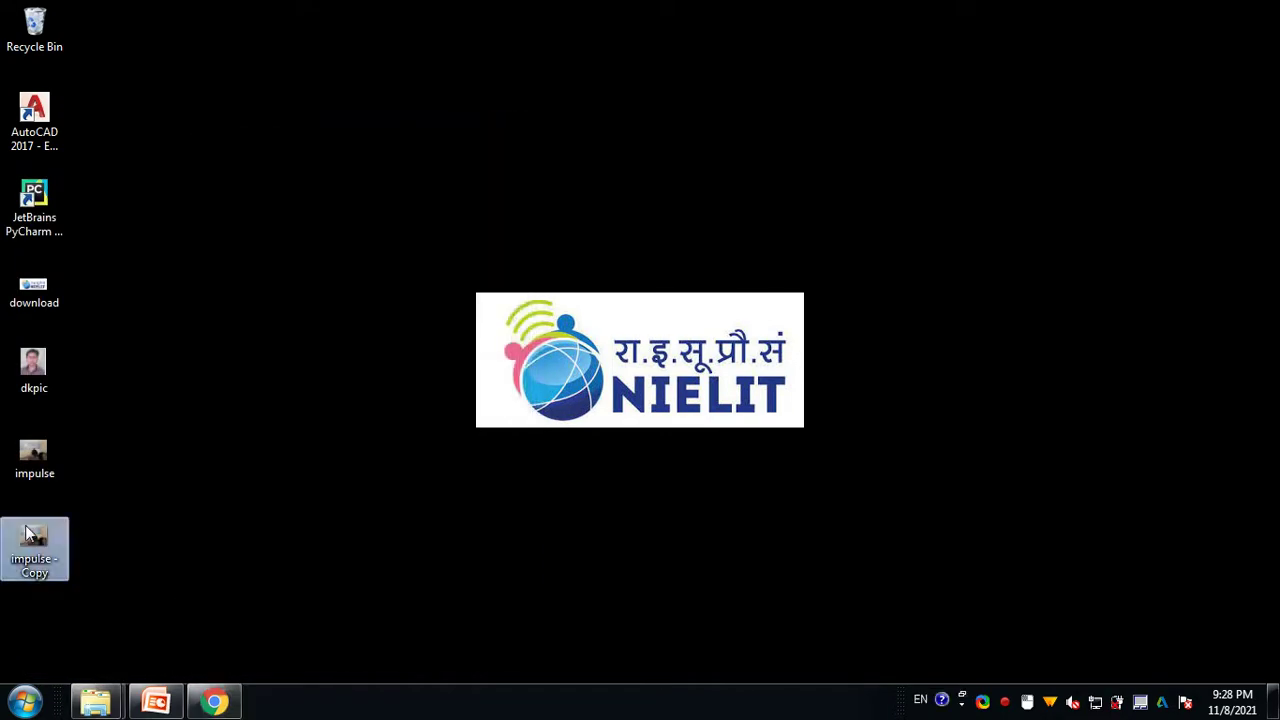
click(32, 455)
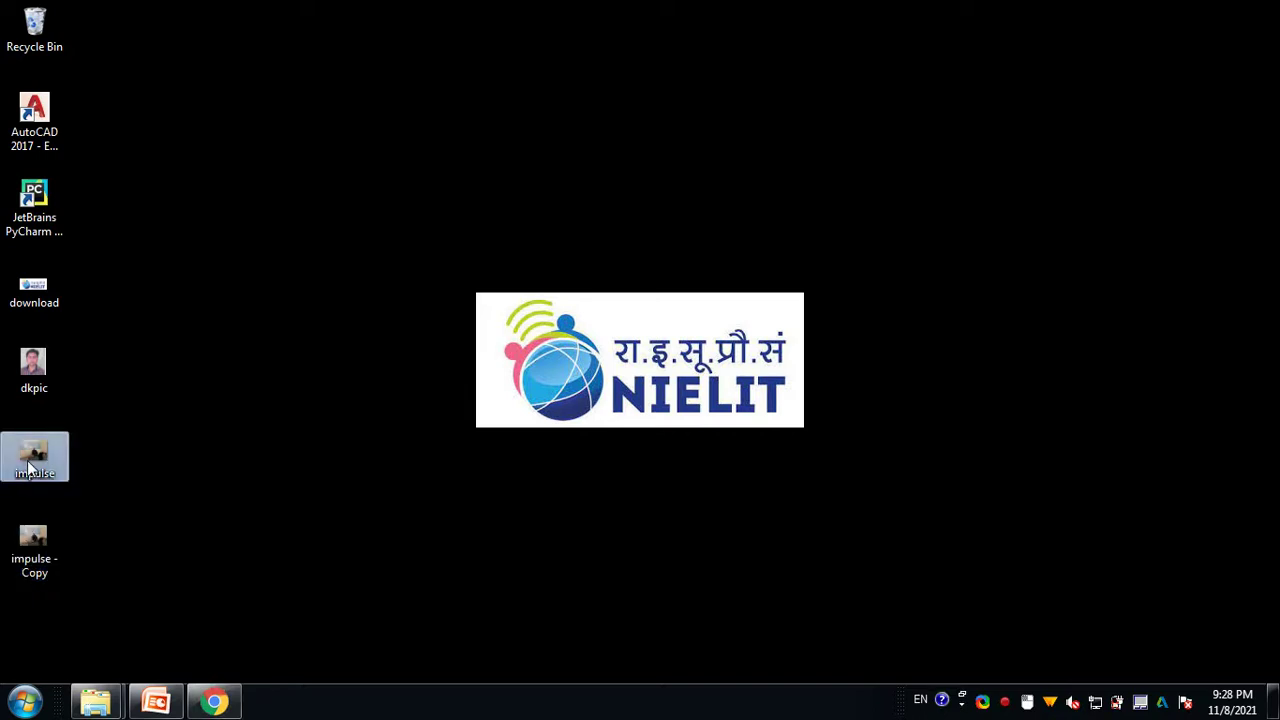
right_click(32, 458)
click(85, 669)
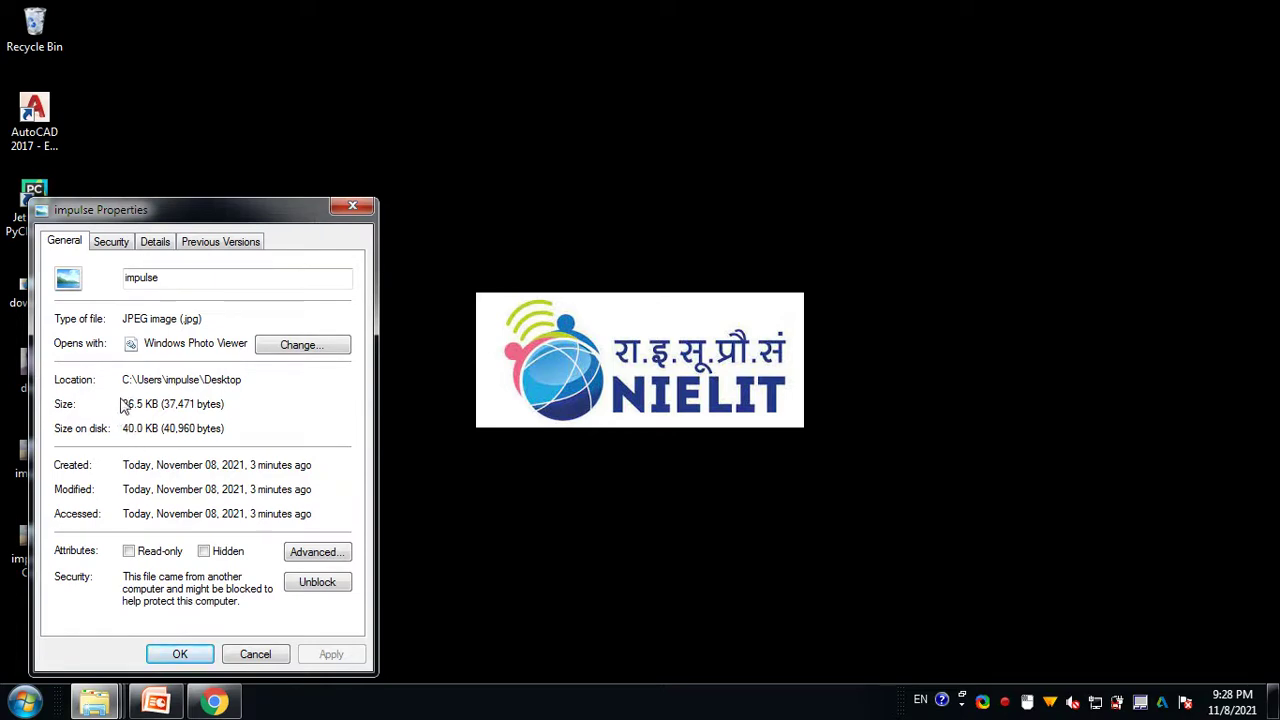
click(268, 658)
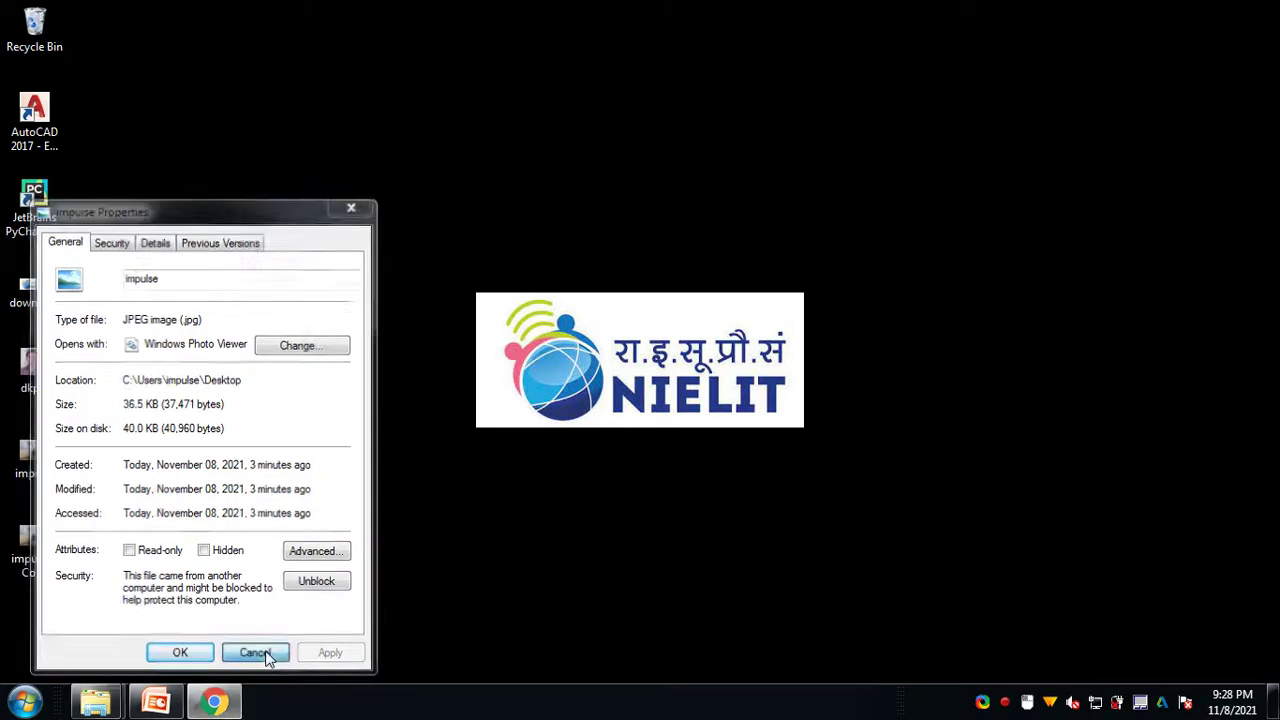
click(215, 703)
scroll(591, 436, down, 8)
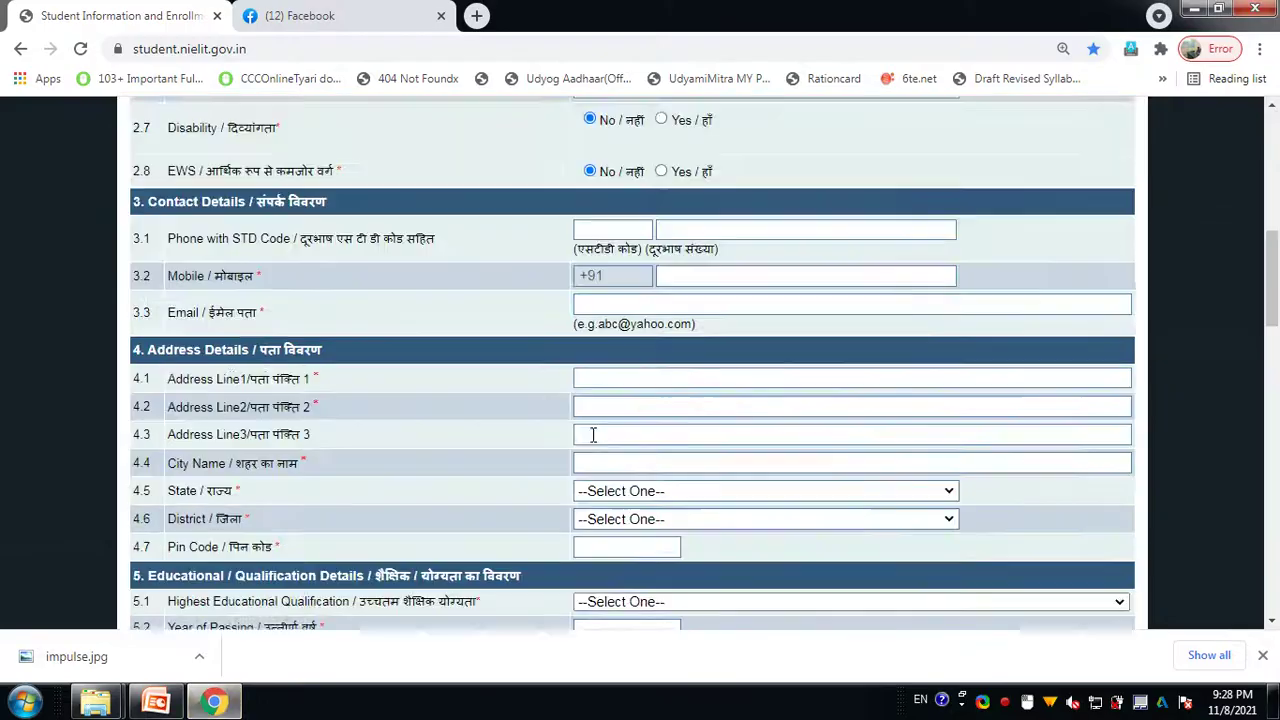
scroll(591, 436, down, 3)
scroll(591, 436, down, 5)
scroll(471, 313, up, 1)
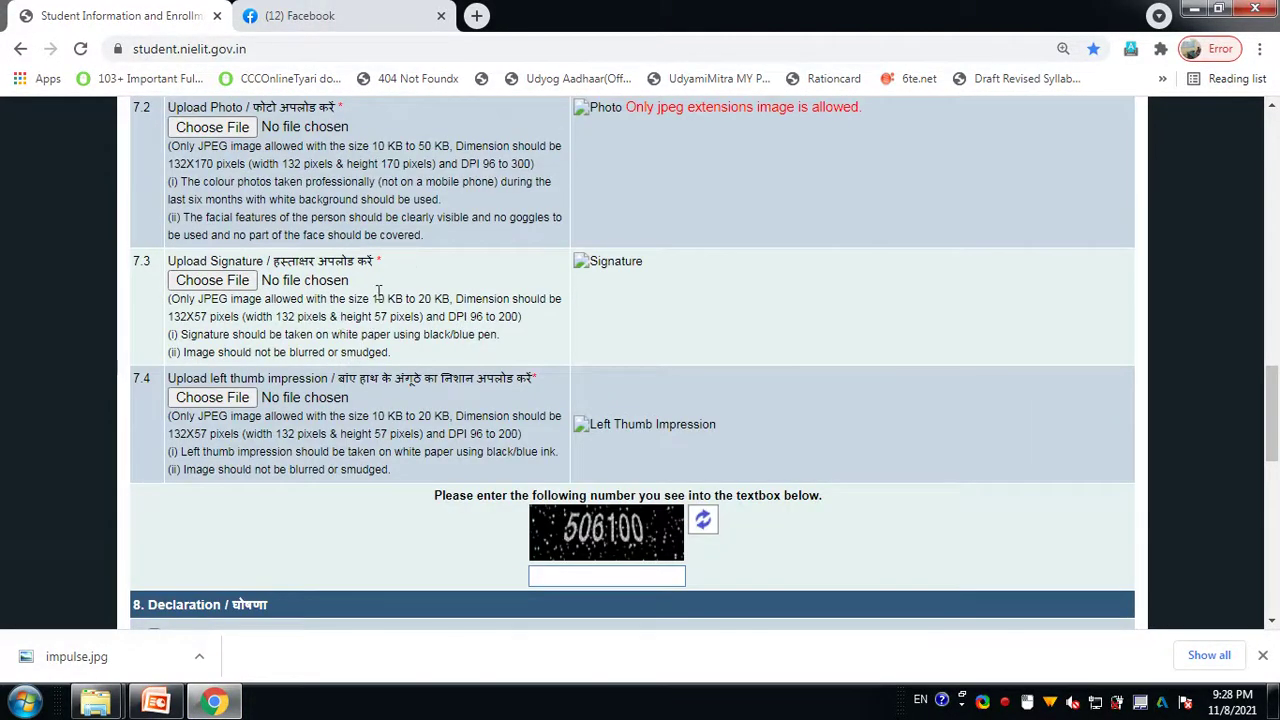
drag(372, 298, 450, 298)
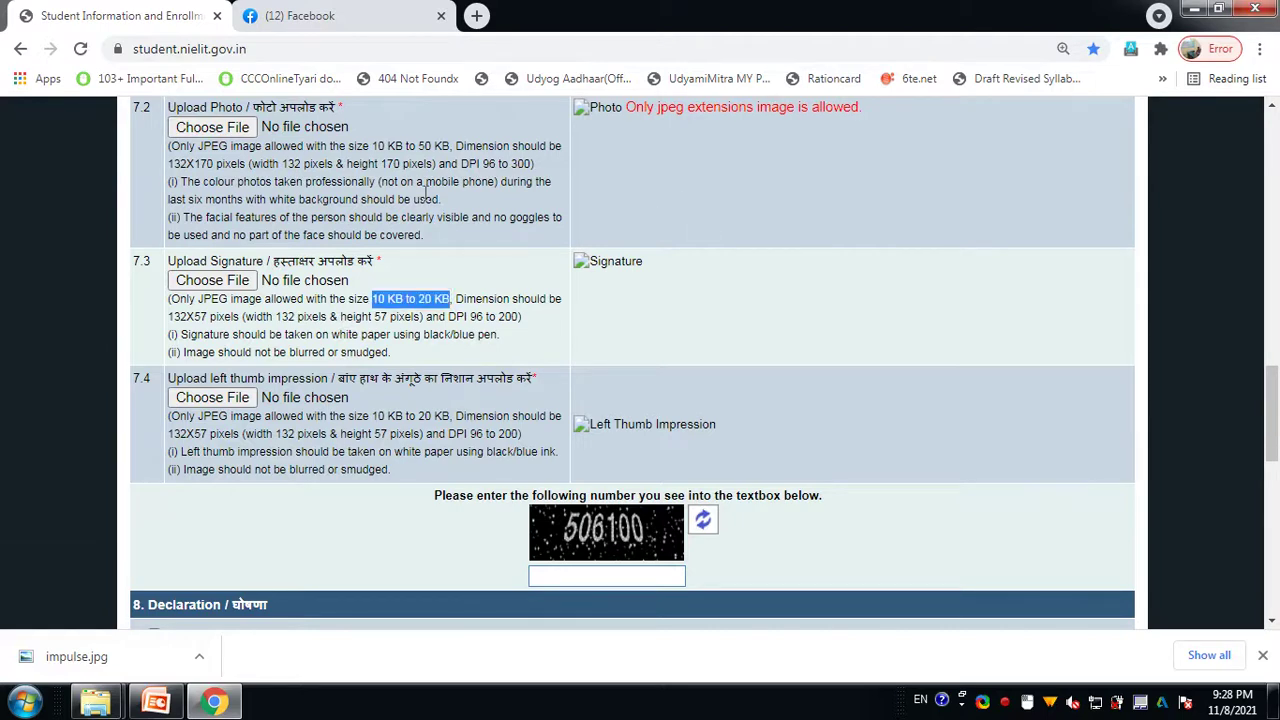
scroll(677, 286, up, 4)
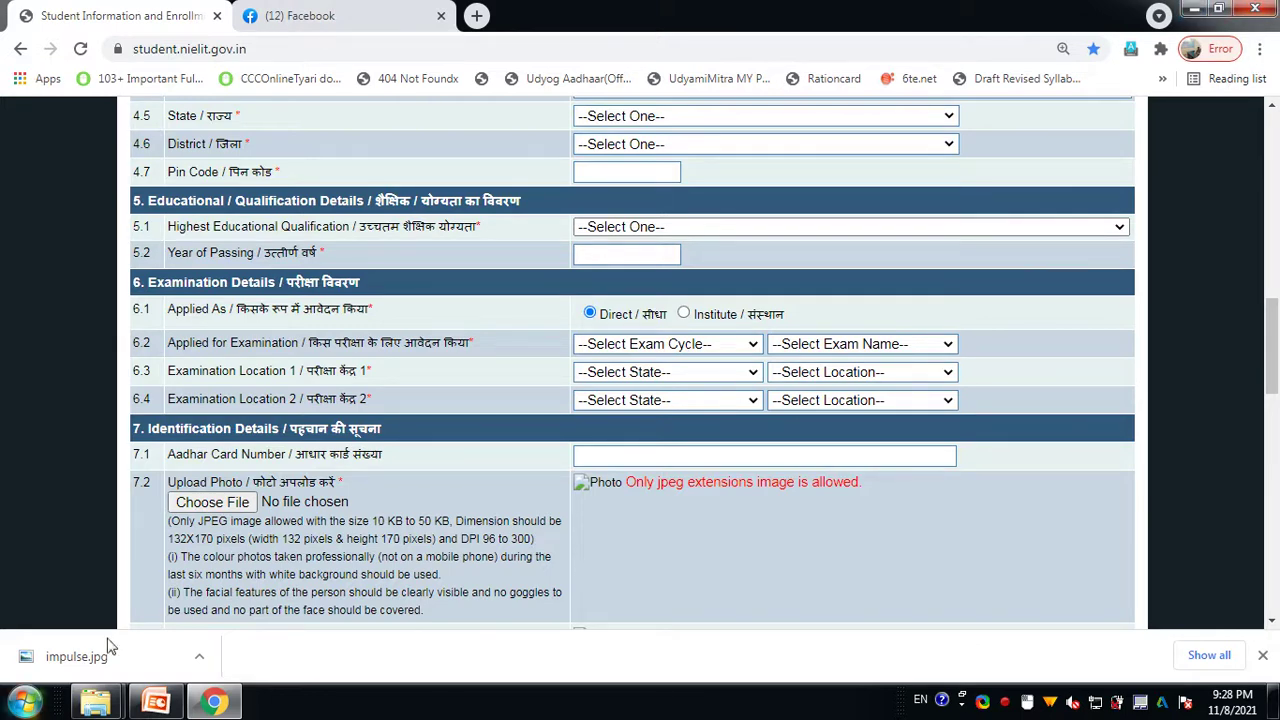
scroll(170, 578, up, 1)
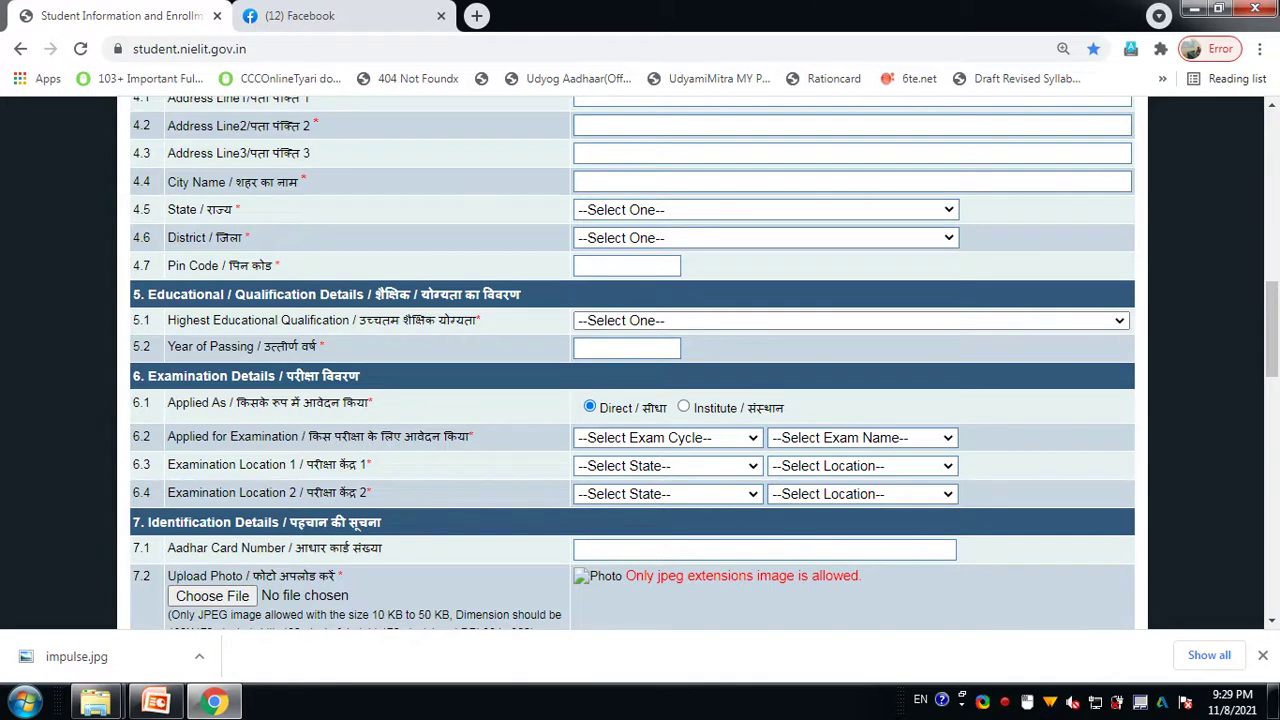
Minimize Chrome and open the desktop impulse photo with Paint.
click(1195, 9)
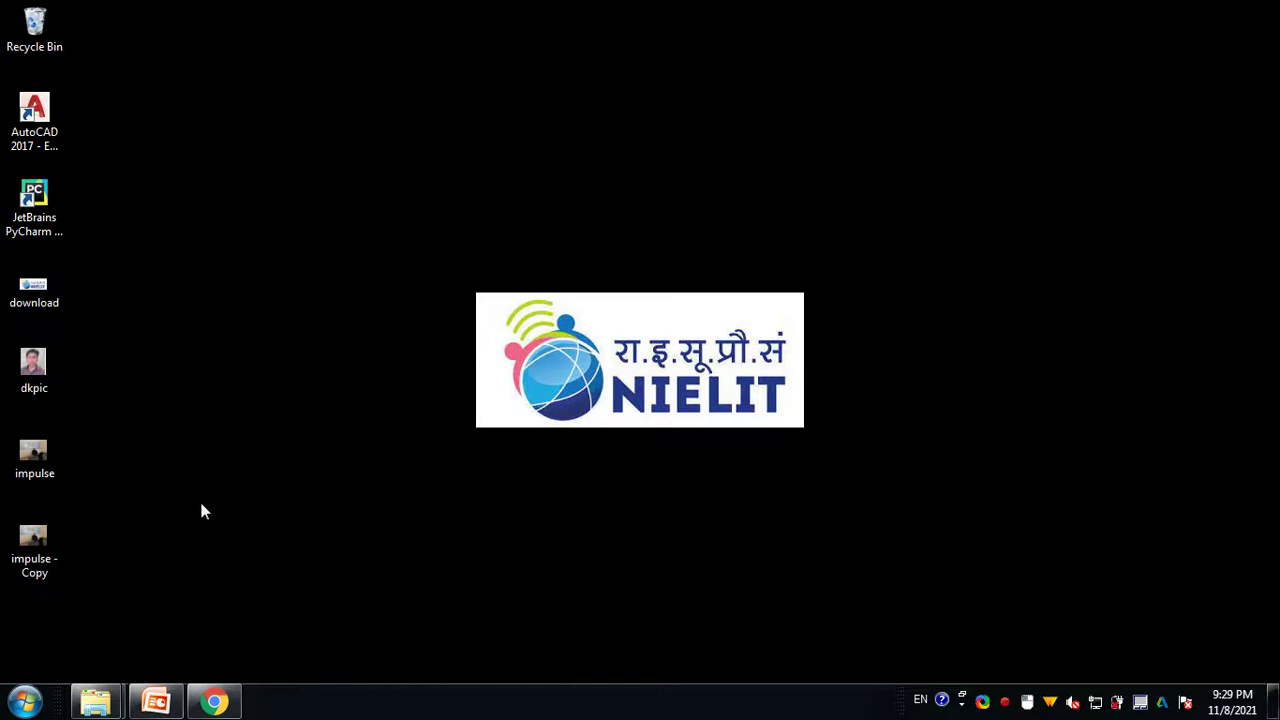
click(27, 474)
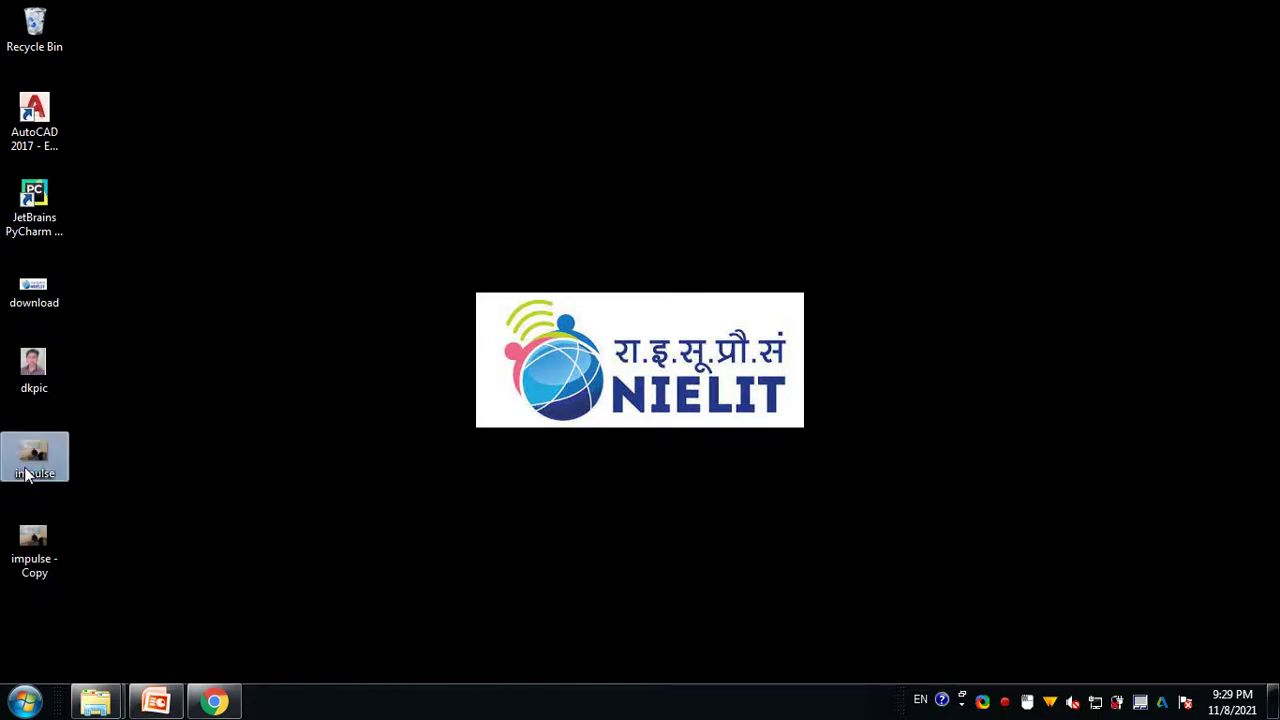
right_click(27, 474)
mouse_move(83, 375)
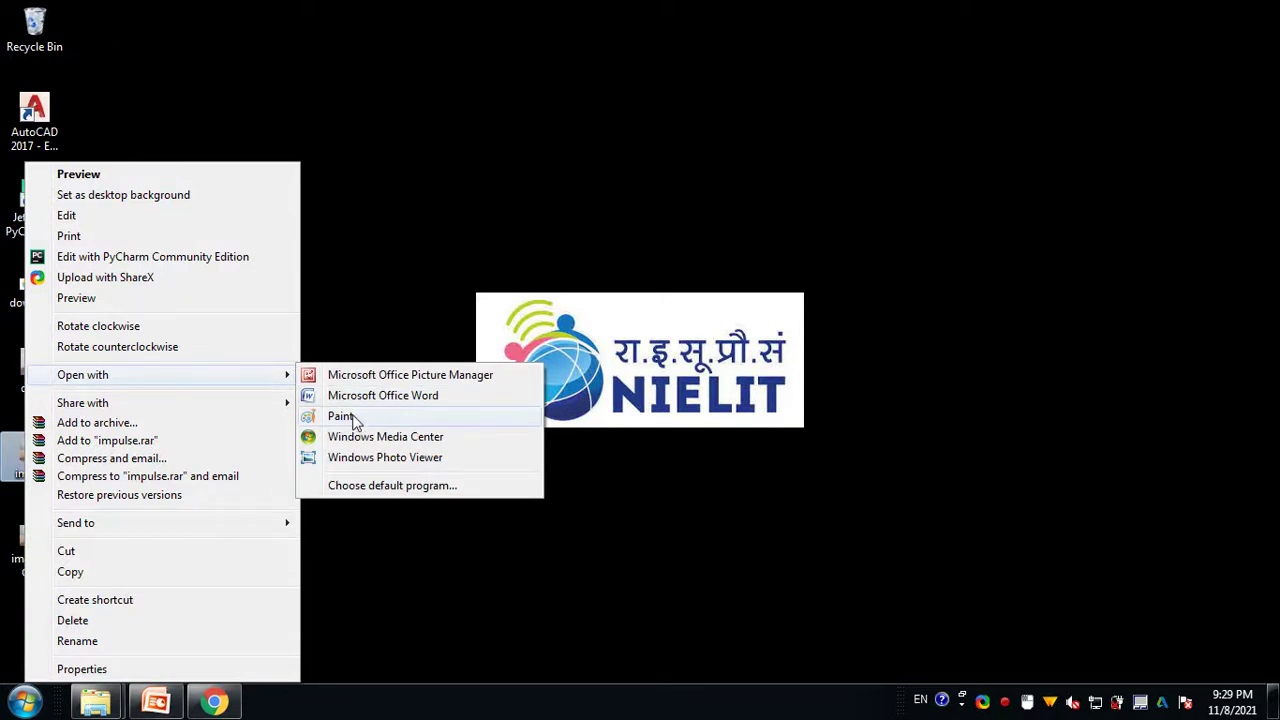
click(603, 206)
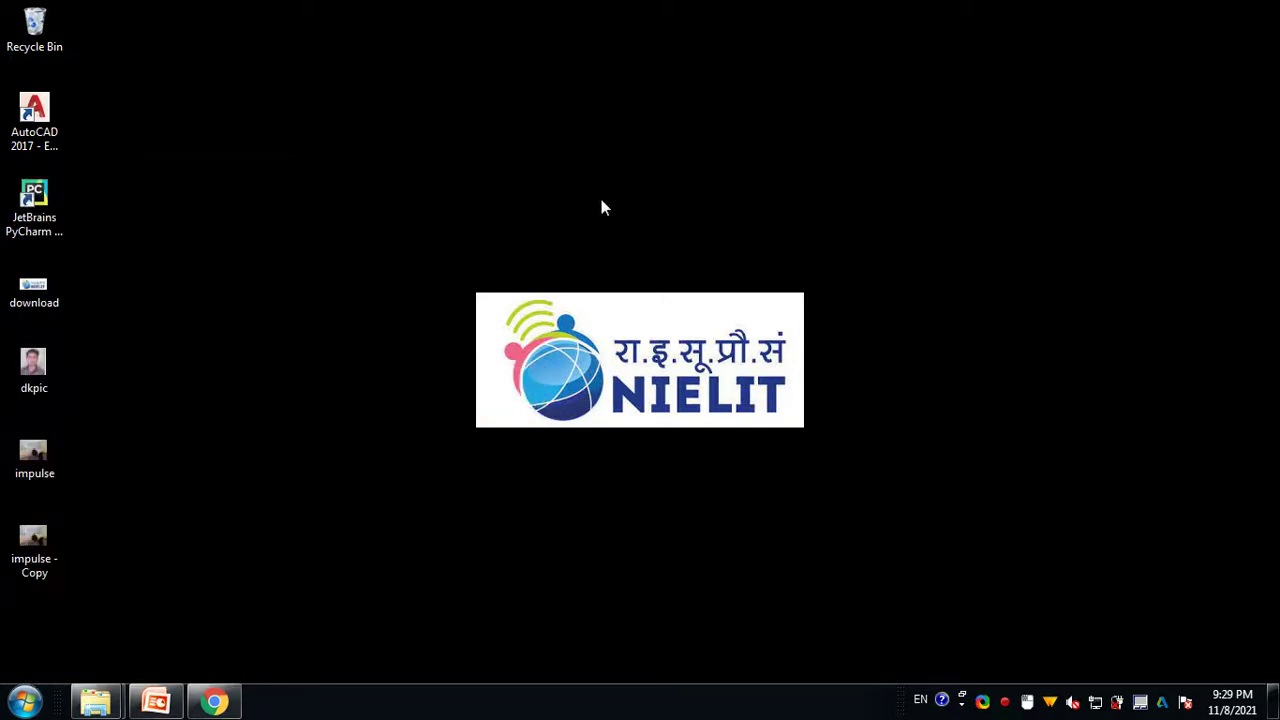
right_click(20, 466)
mouse_move(90, 375)
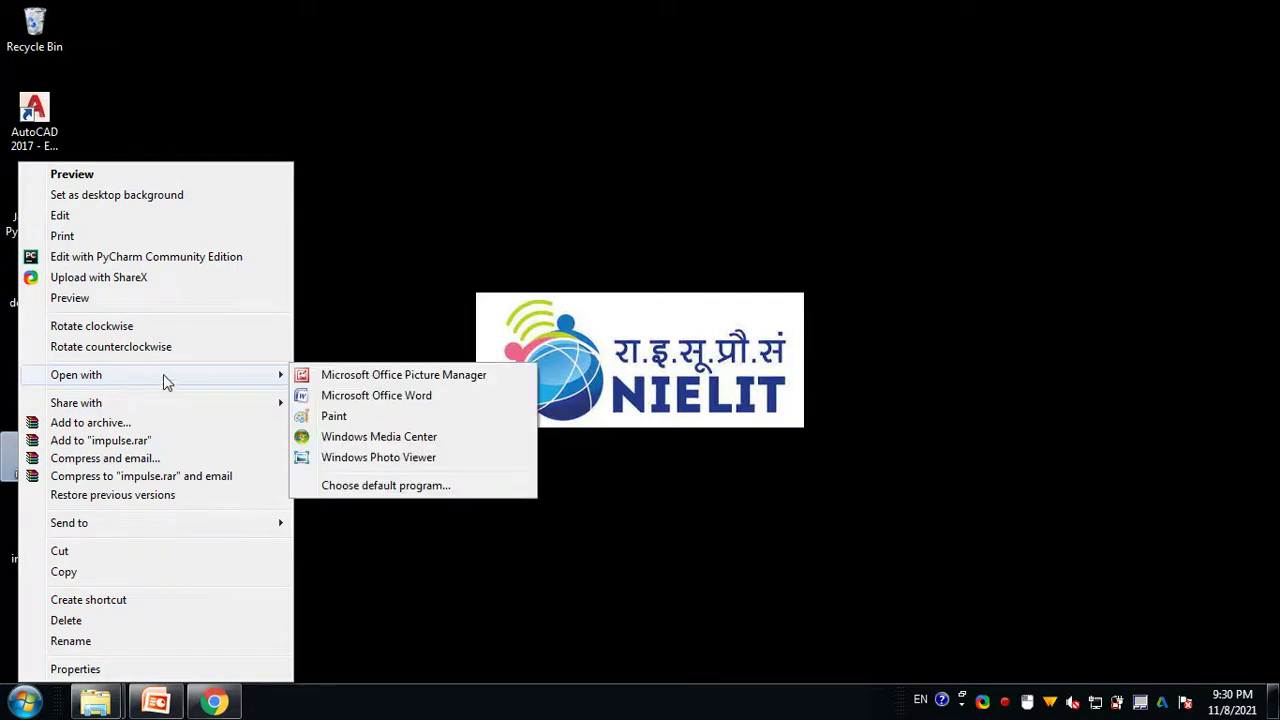
click(314, 418)
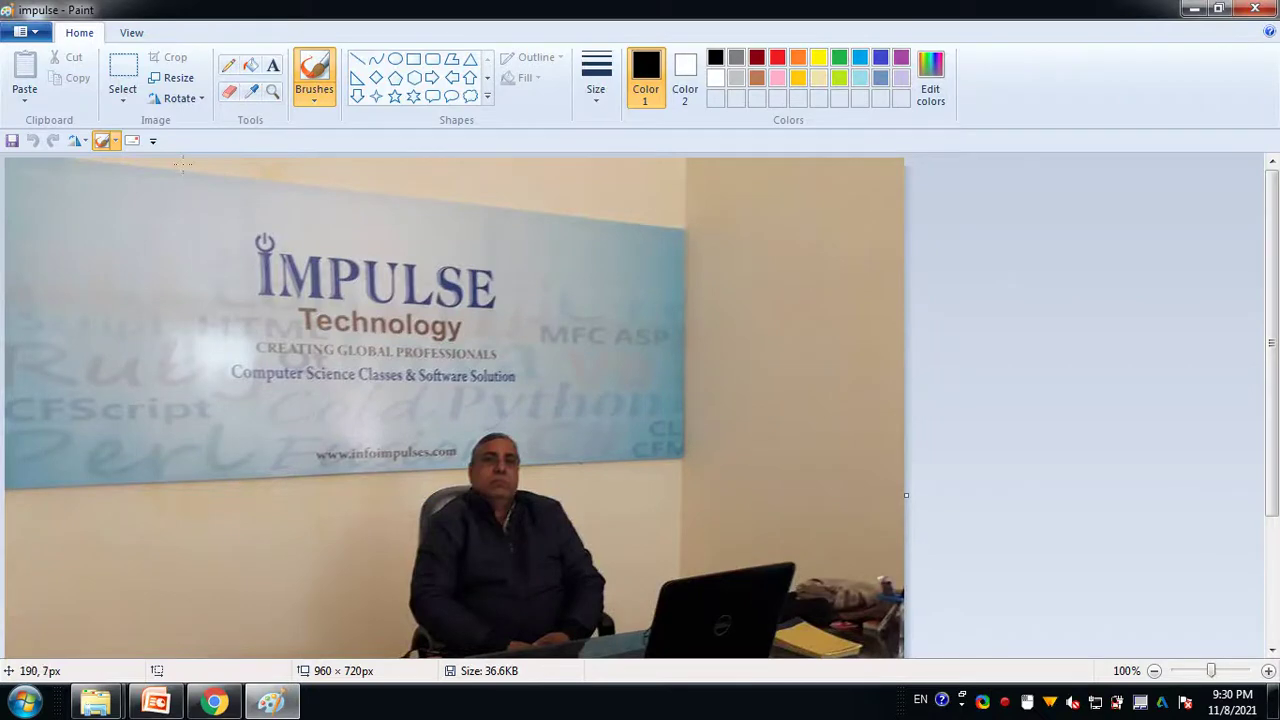
Choose Save as JPEG picture, bringing up Save As on the Desktop with name impulse.
scroll(322, 223, down, 3)
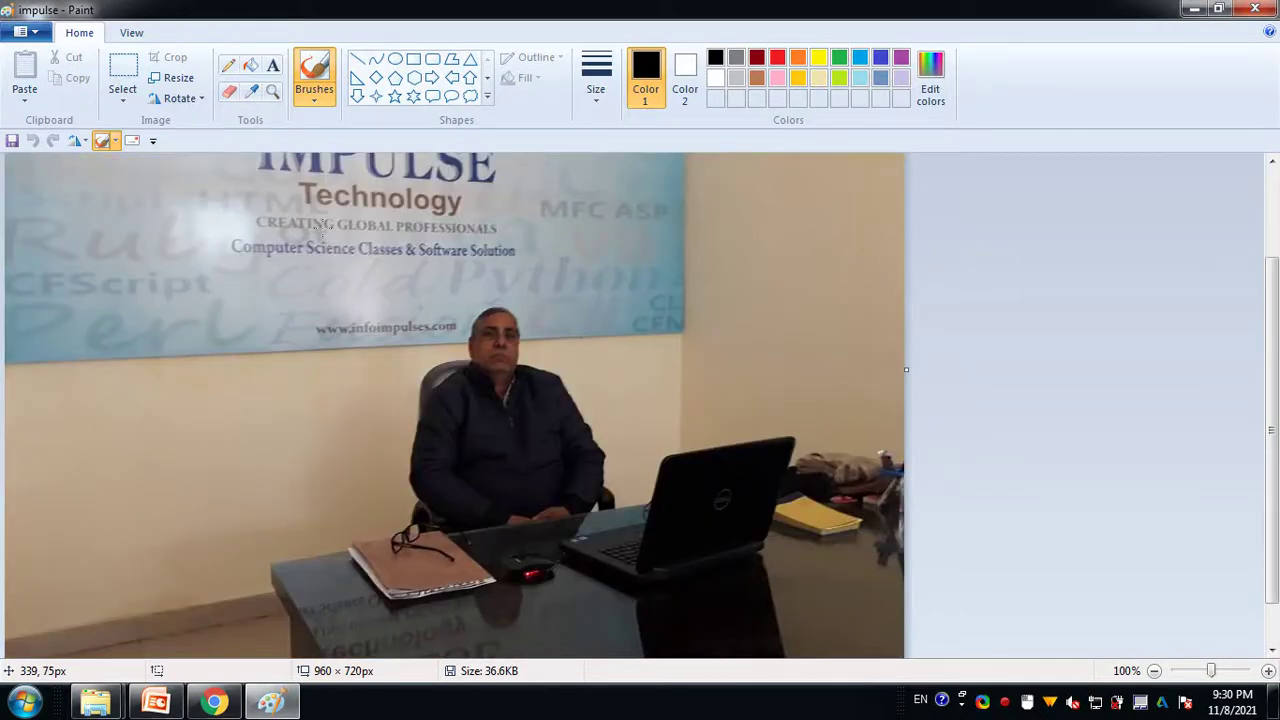
scroll(322, 225, up, 3)
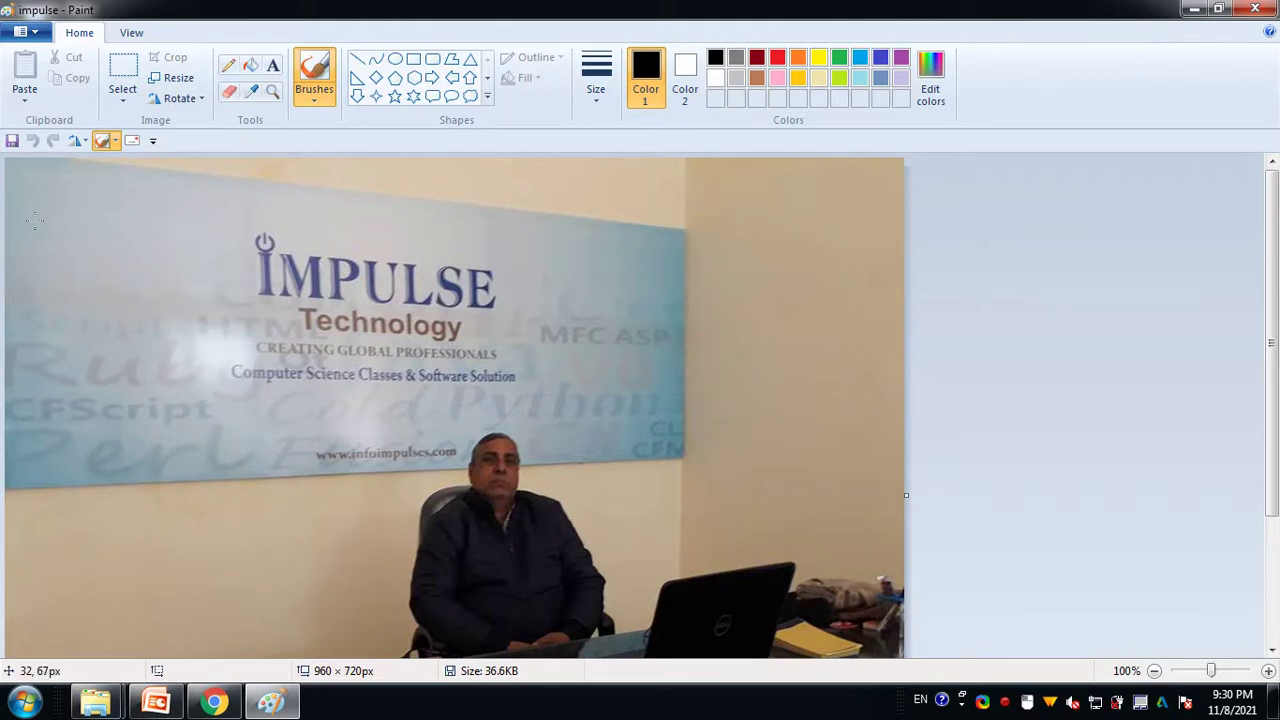
click(27, 32)
mouse_move(60, 188)
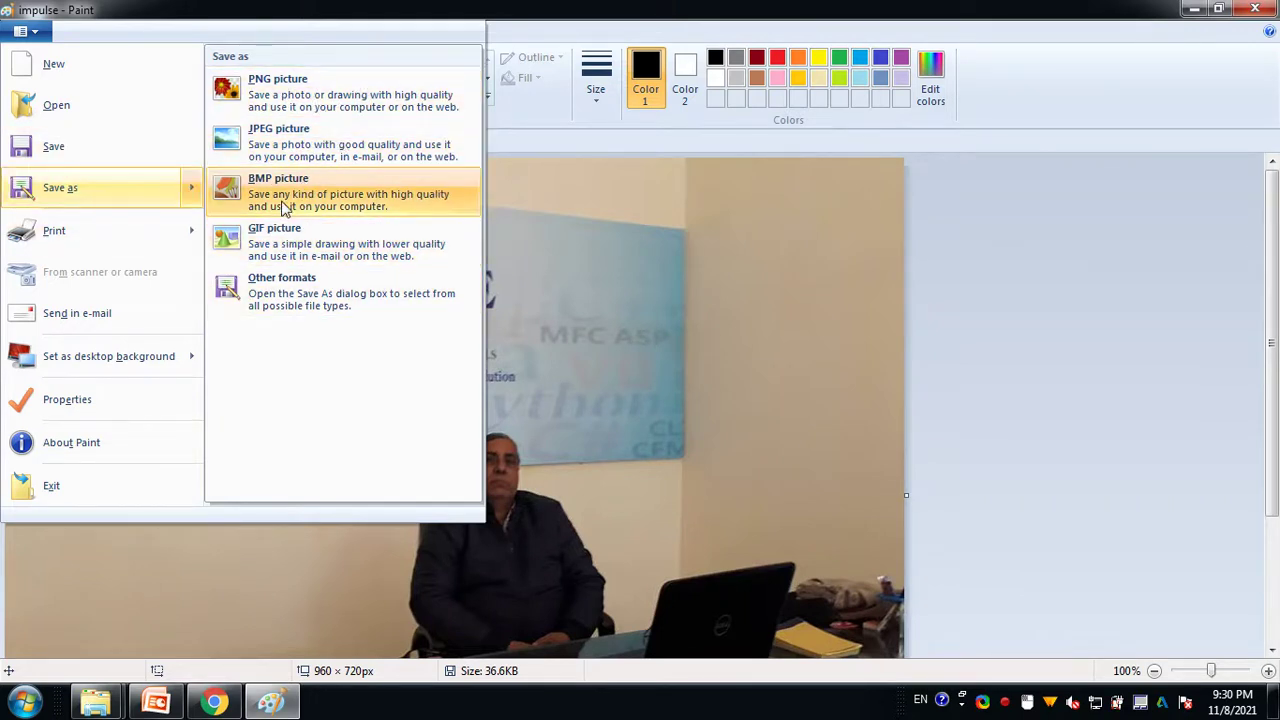
click(312, 150)
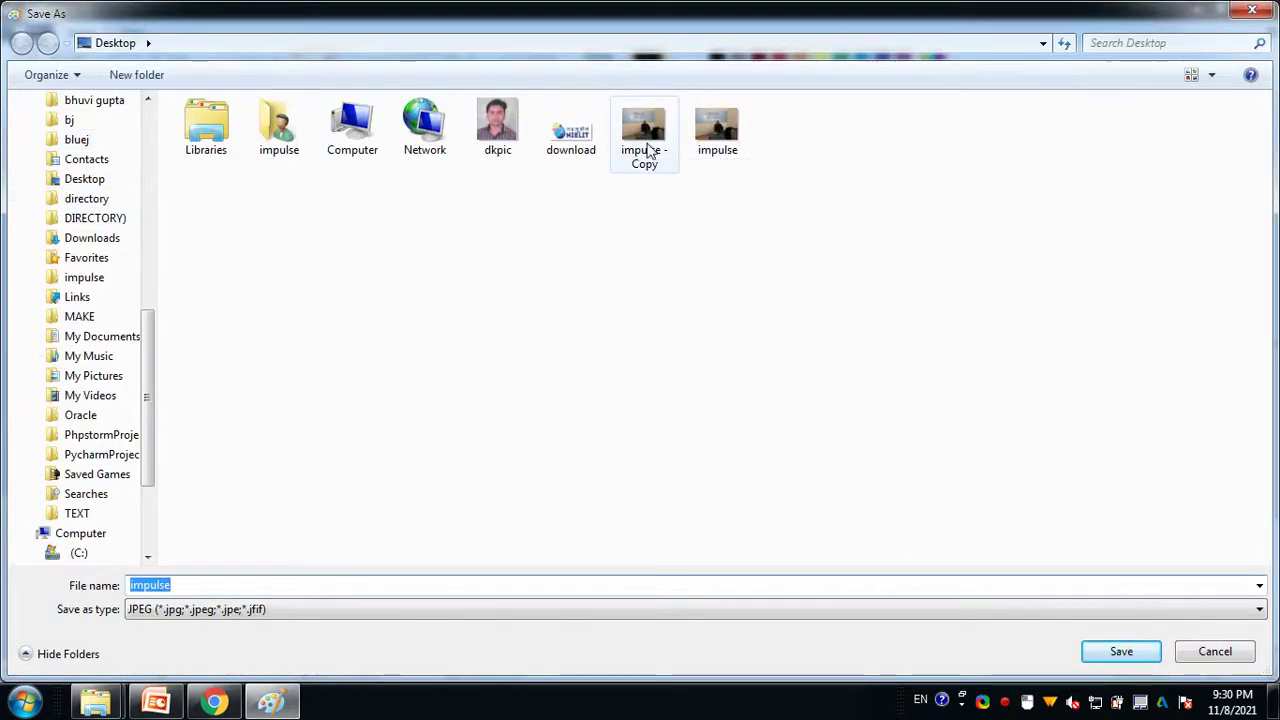
Save the photo as JPEG replacing 'impulse - Copy', then close Paint.
click(648, 150)
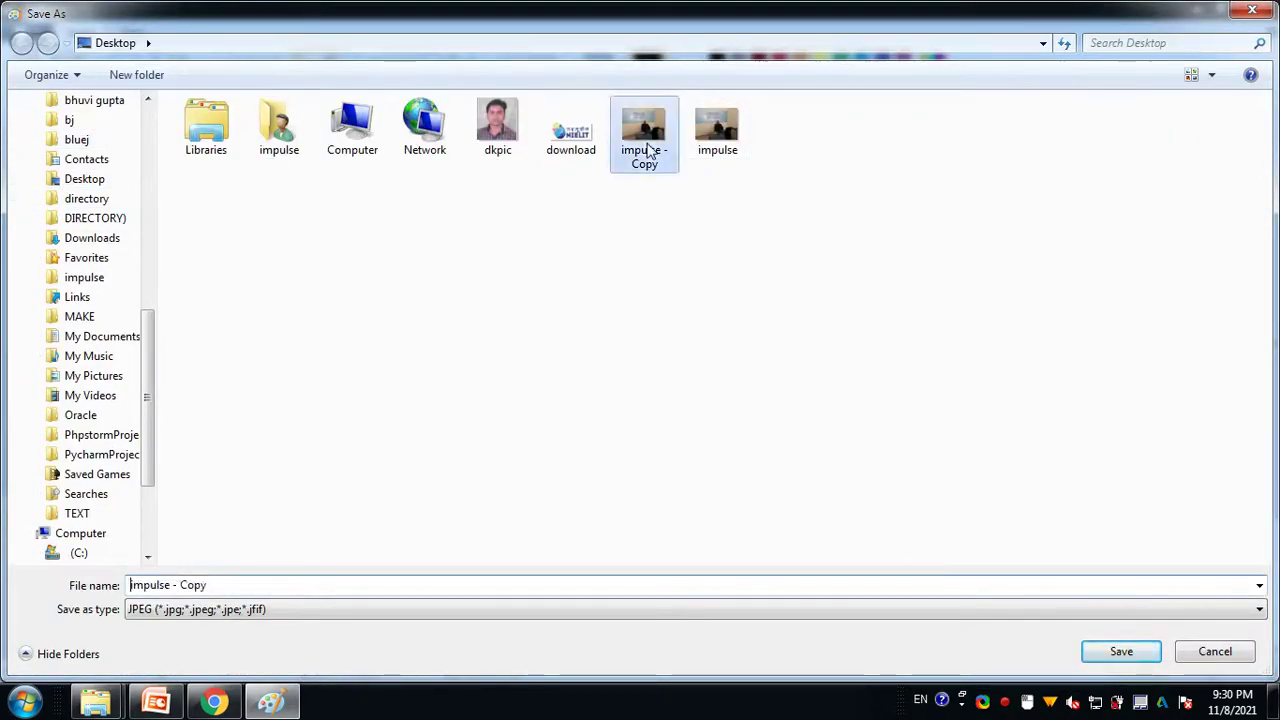
click(1136, 658)
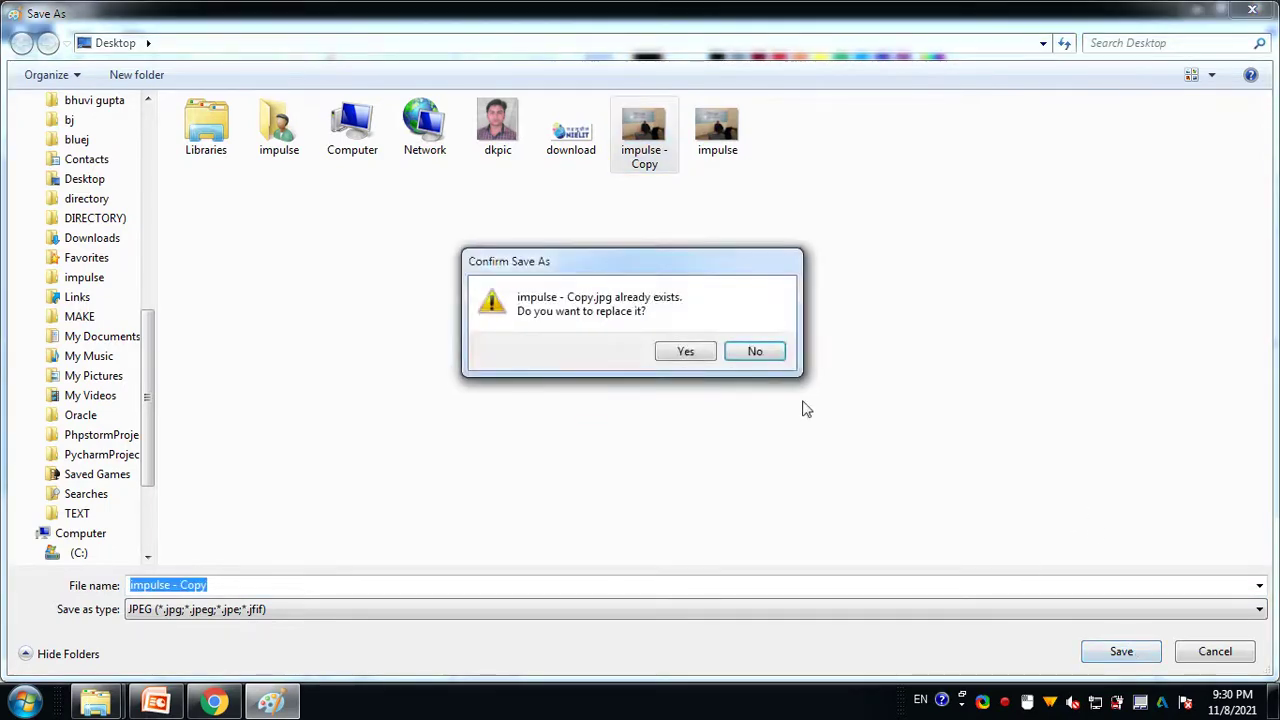
click(672, 350)
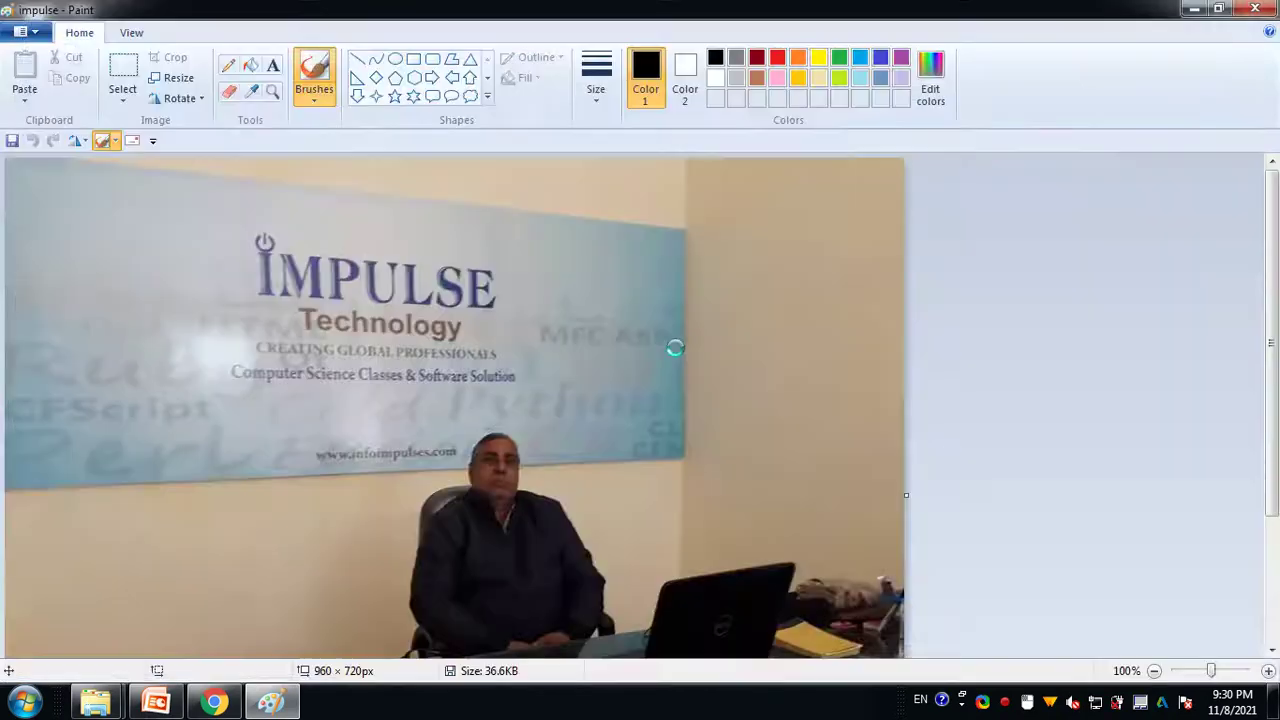
click(1253, 10)
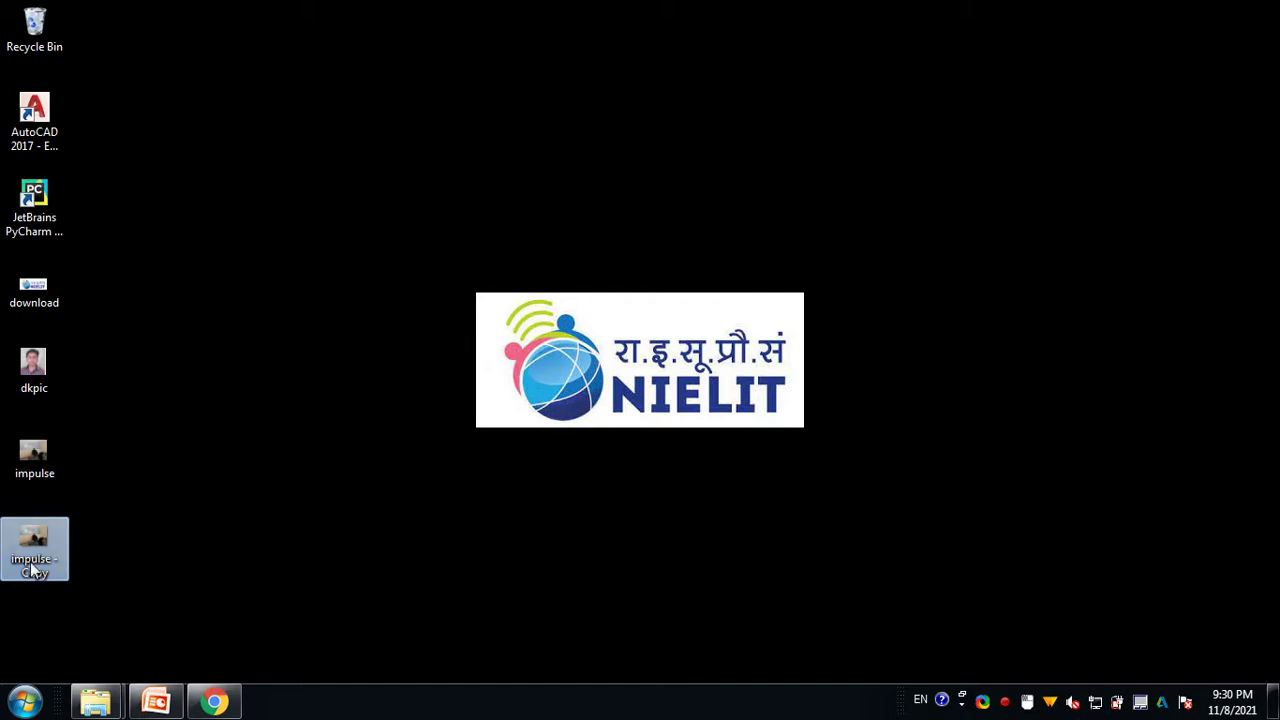
Open 'impulse - Copy' in Paint, cancel Resize and Skew unchanged, and close Paint.
right_click(31, 566)
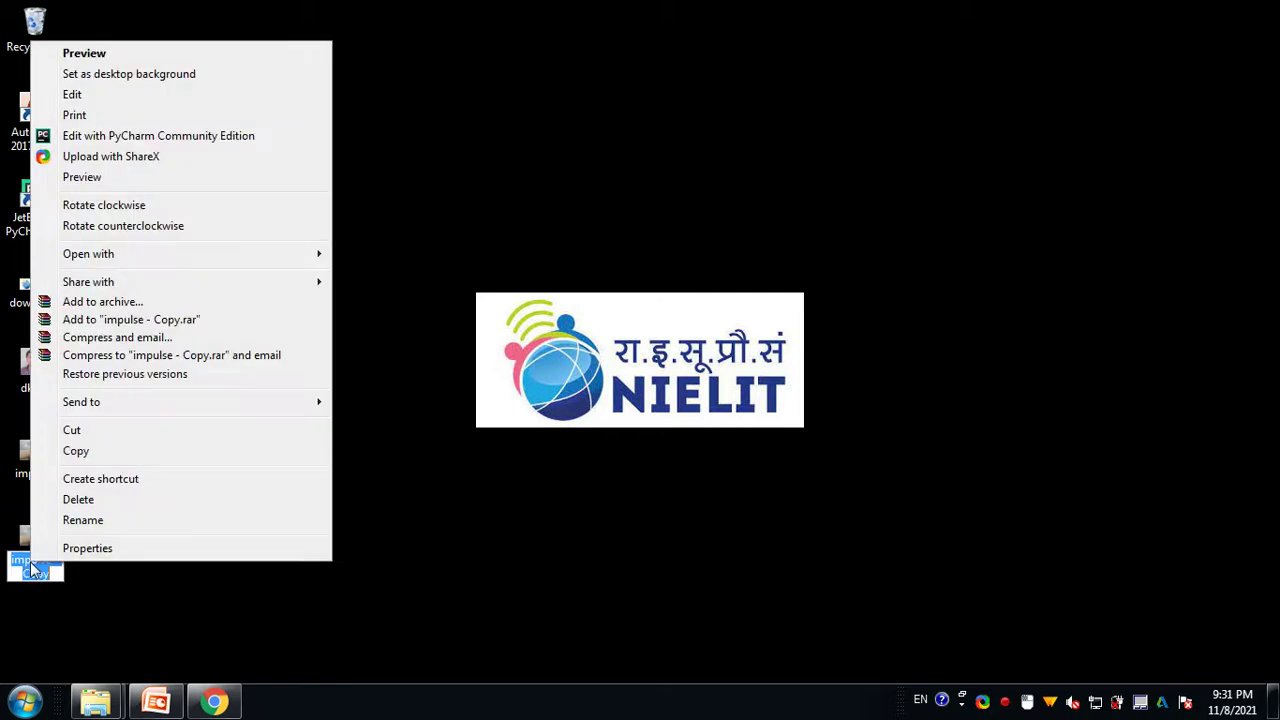
mouse_move(180, 254)
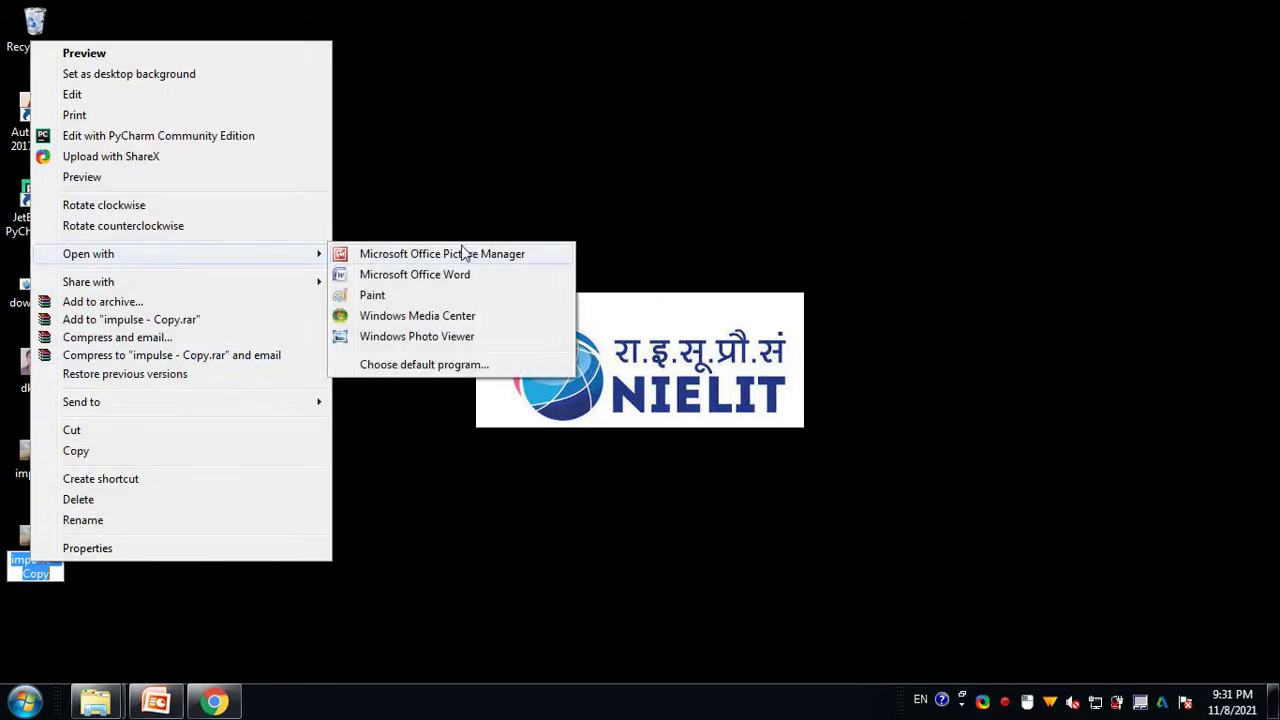
click(410, 298)
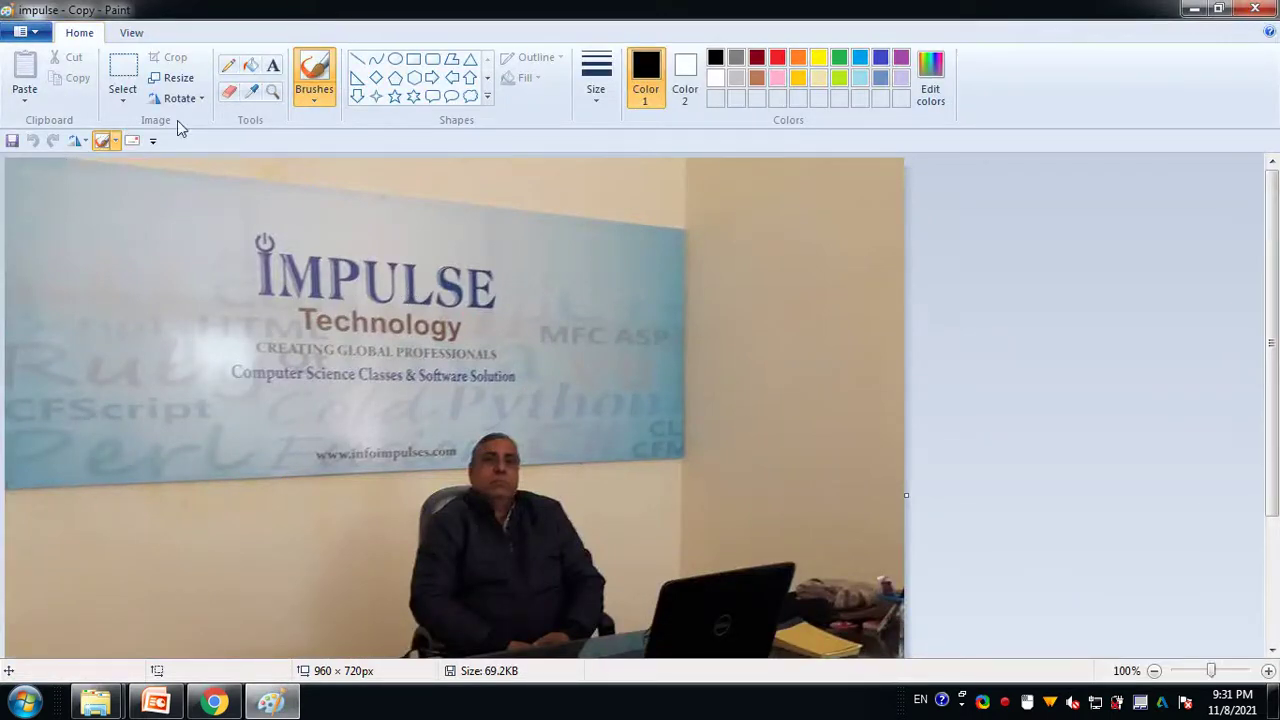
click(180, 79)
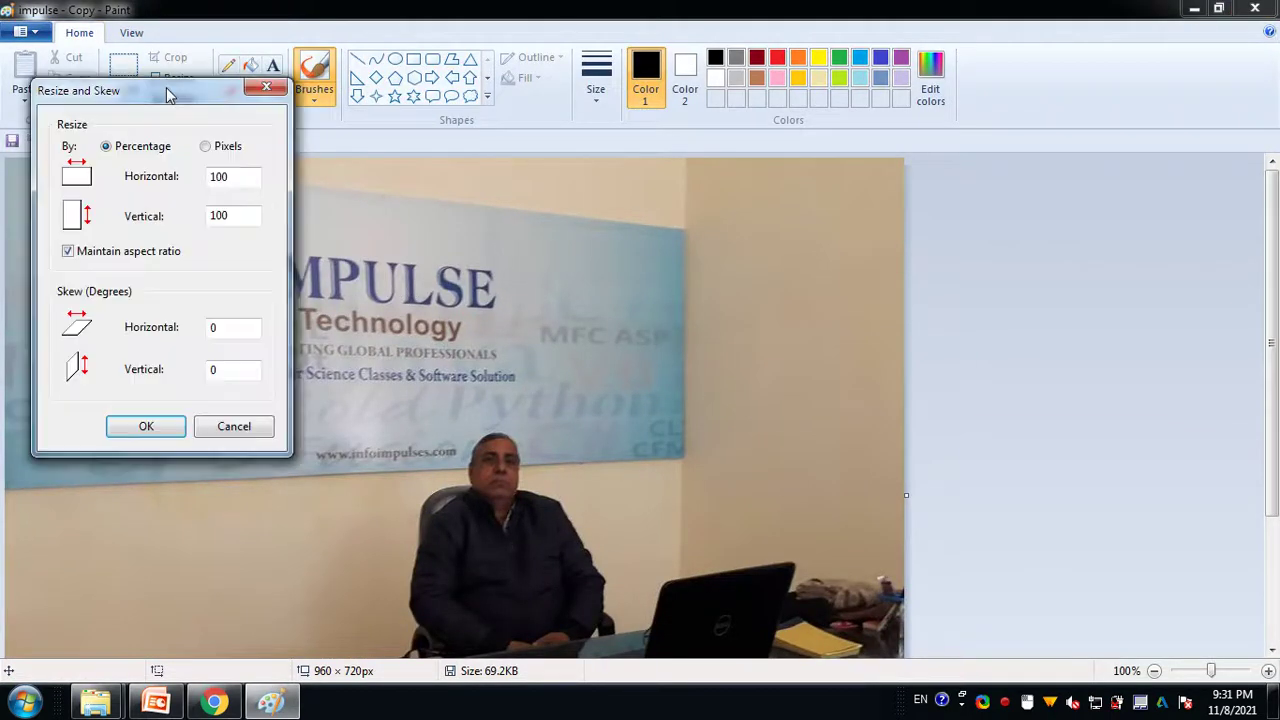
drag(166, 90, 637, 168)
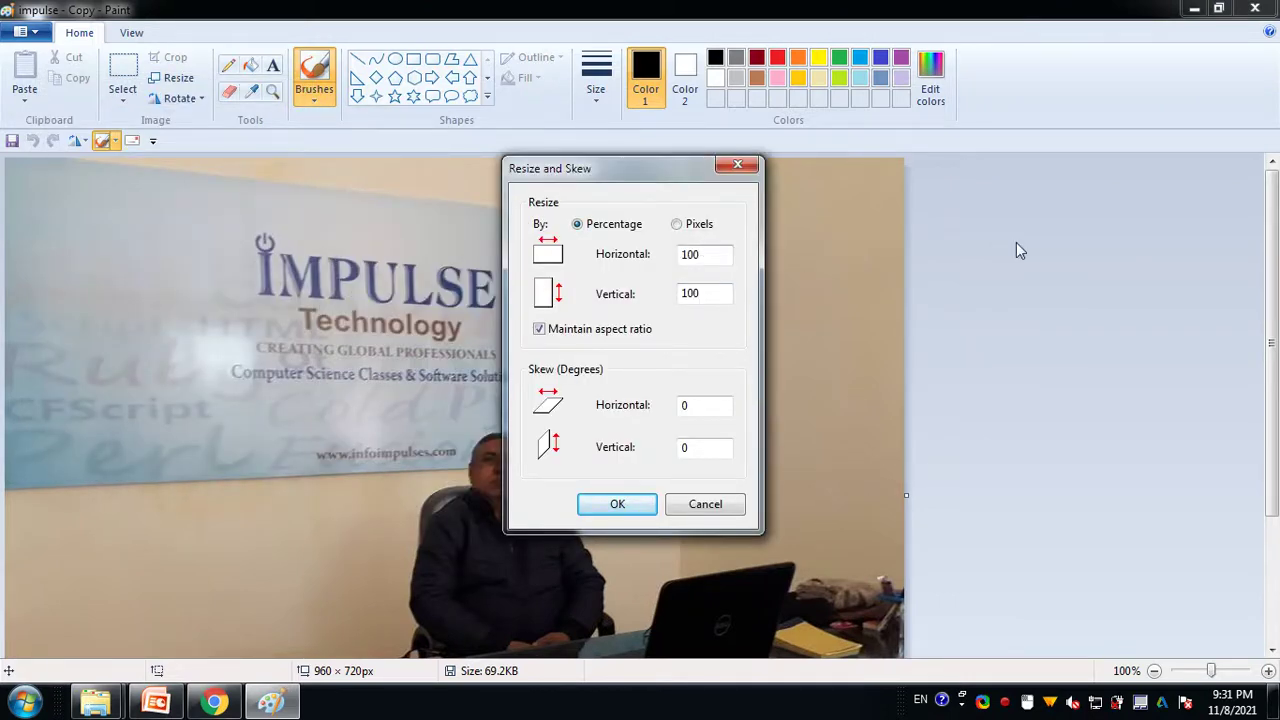
click(742, 172)
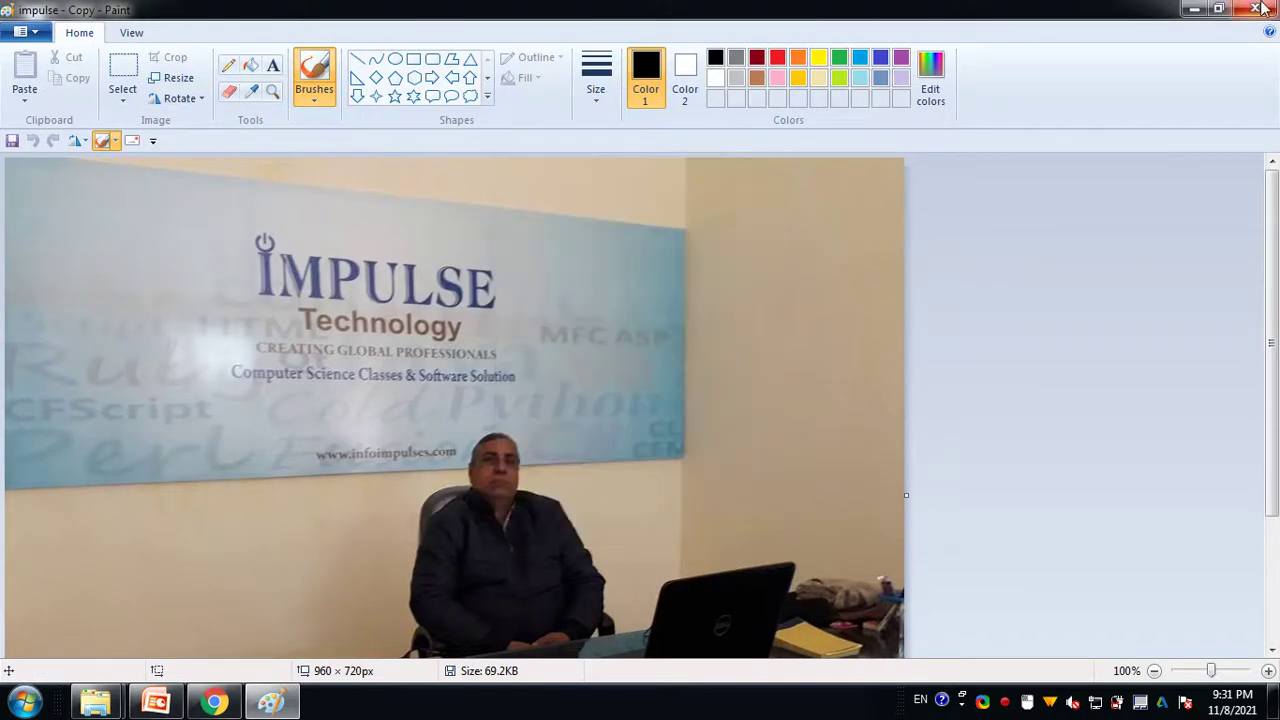
click(1255, 8)
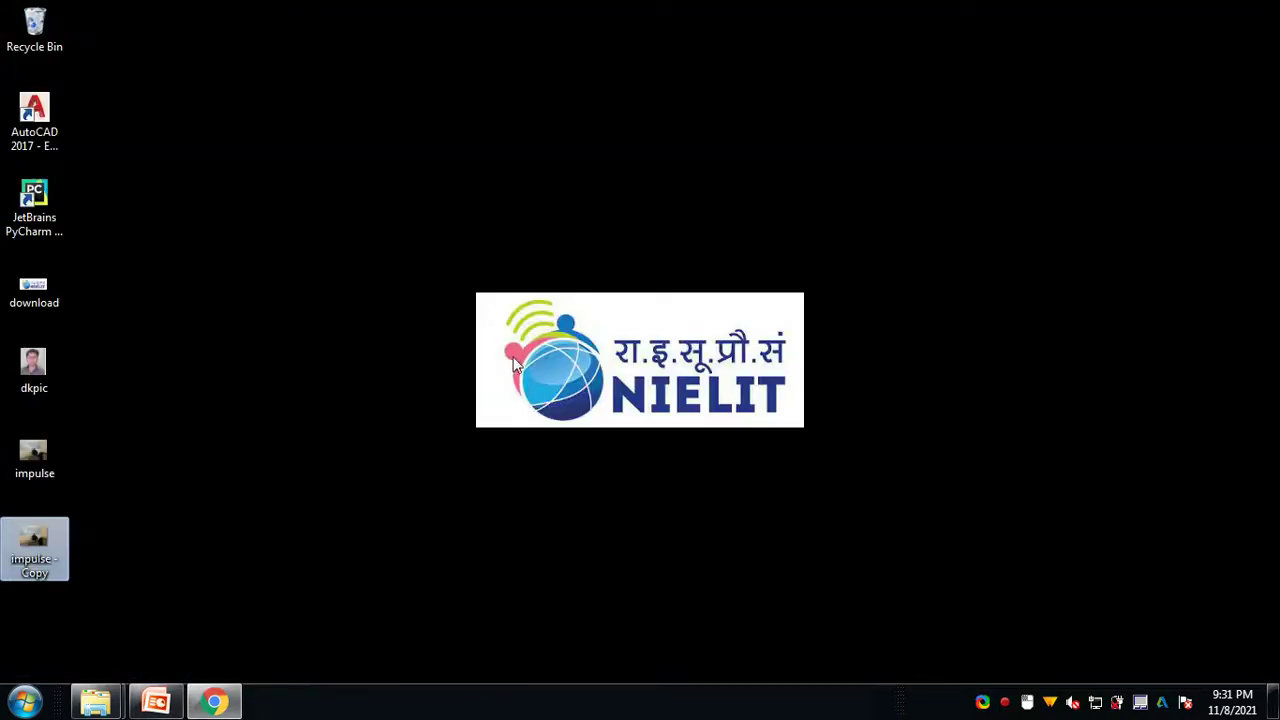
right_click(50, 558)
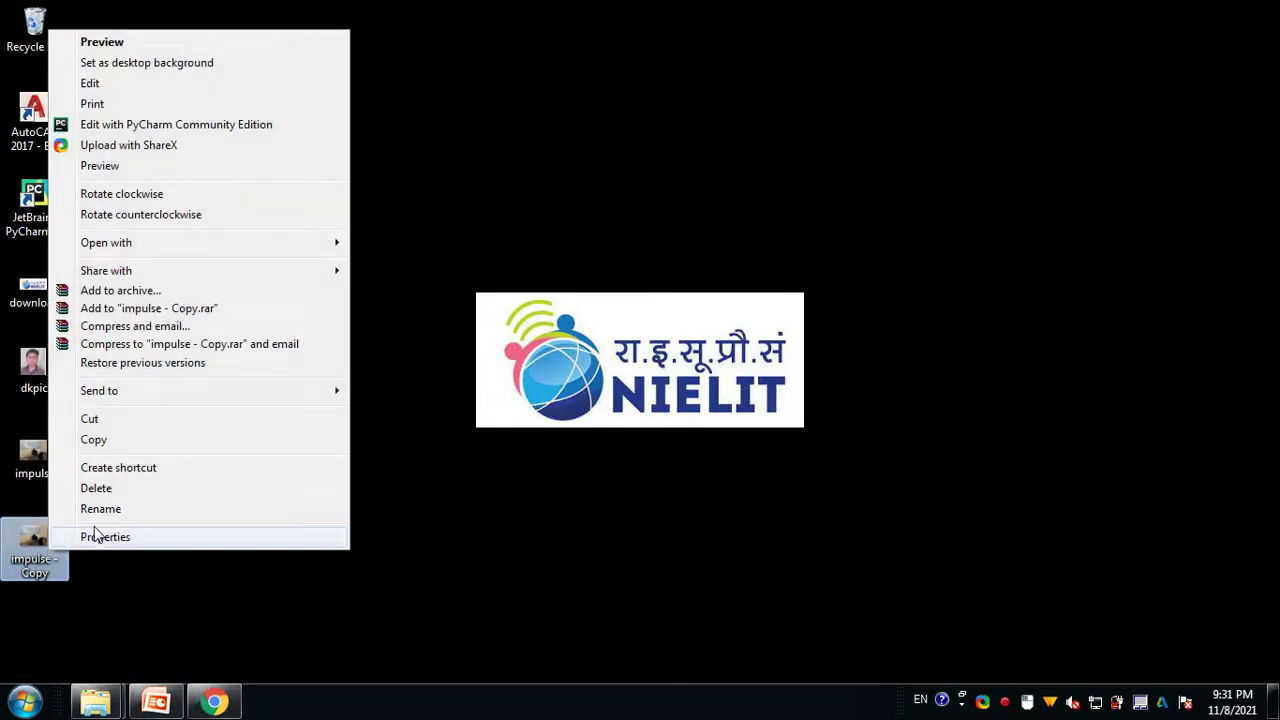
click(104, 538)
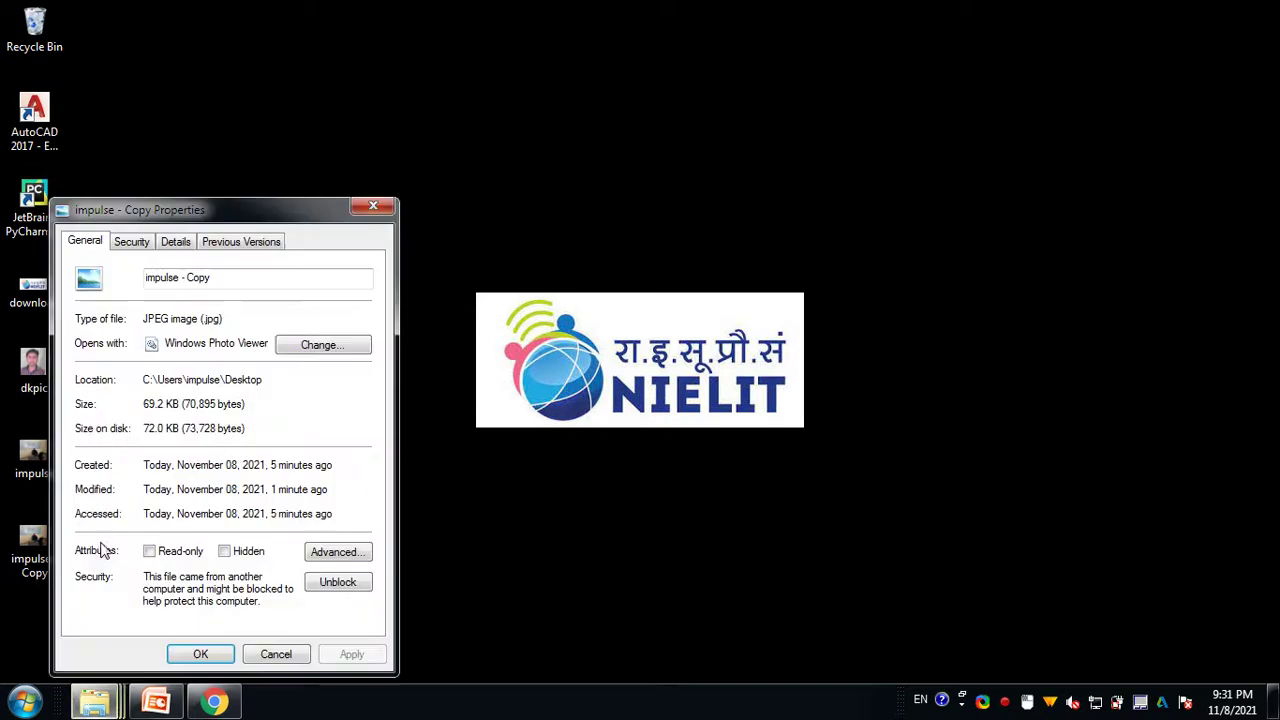
click(278, 656)
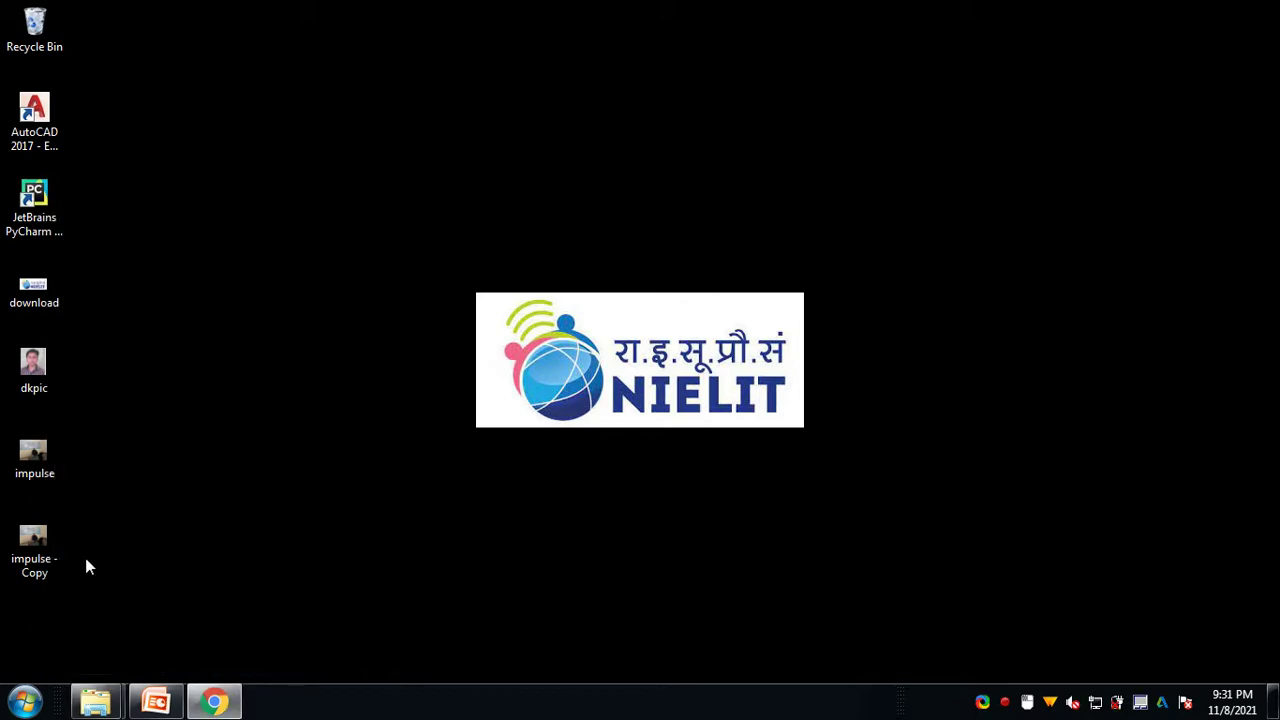
right_click(35, 544)
mouse_move(185, 384)
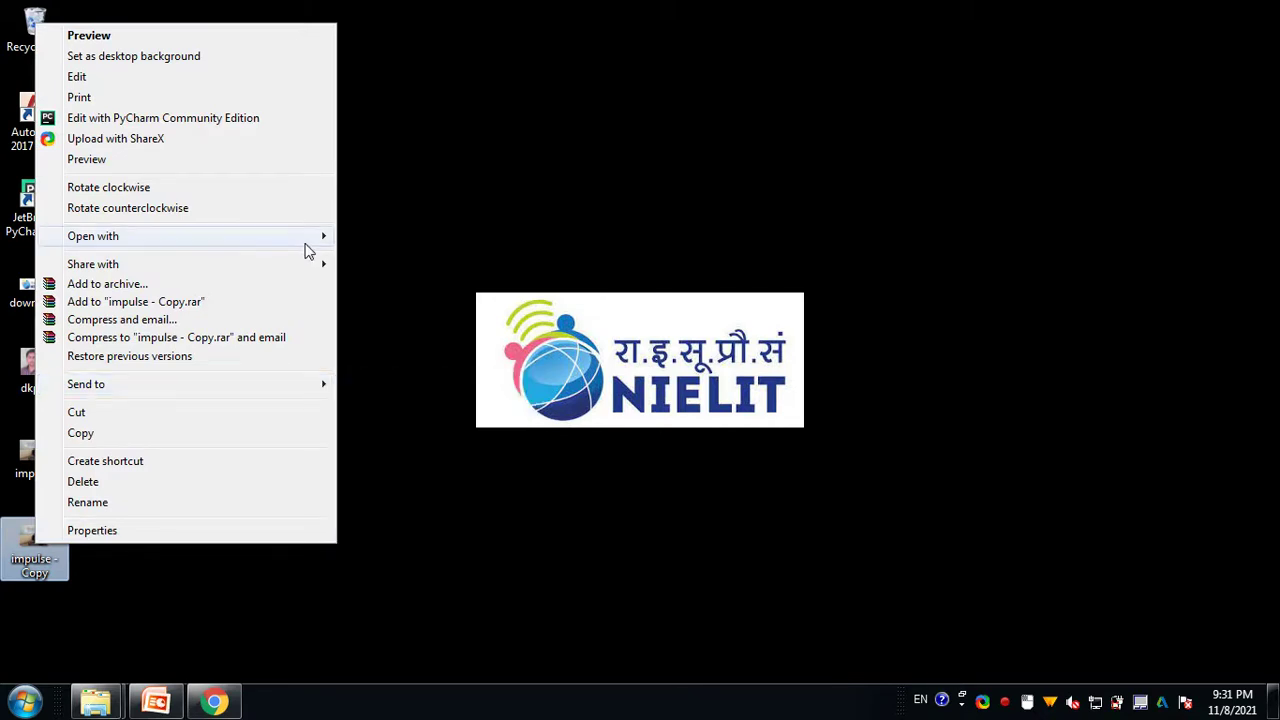
Resize 'impulse - Copy' to 50 percent (480 × 360 px), save it, and close Paint.
mouse_move(185, 236)
click(395, 280)
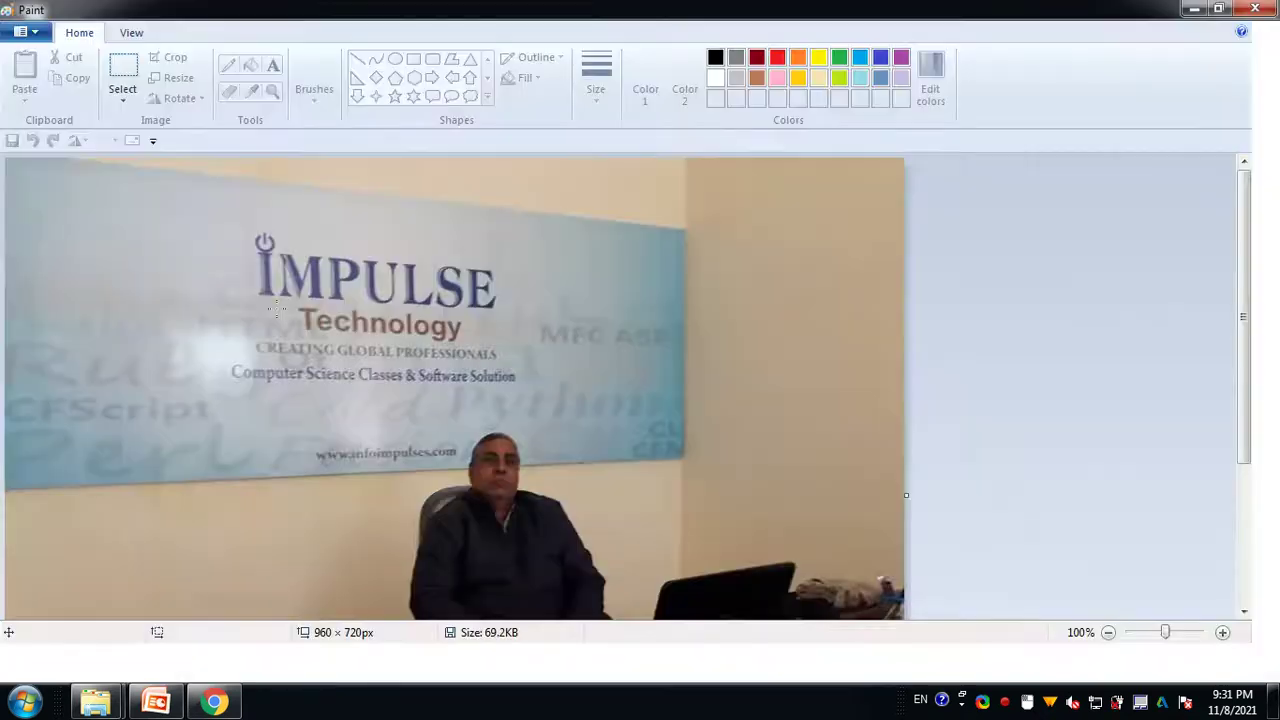
click(174, 77)
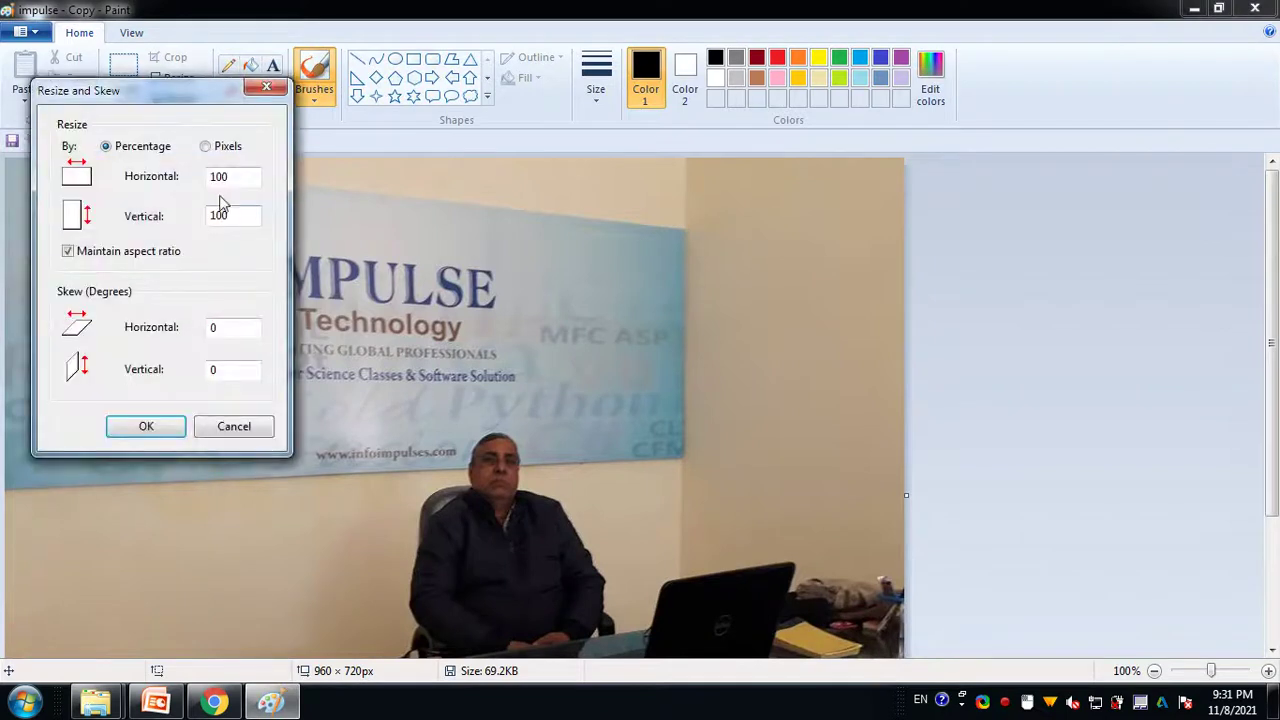
drag(248, 178, 113, 177)
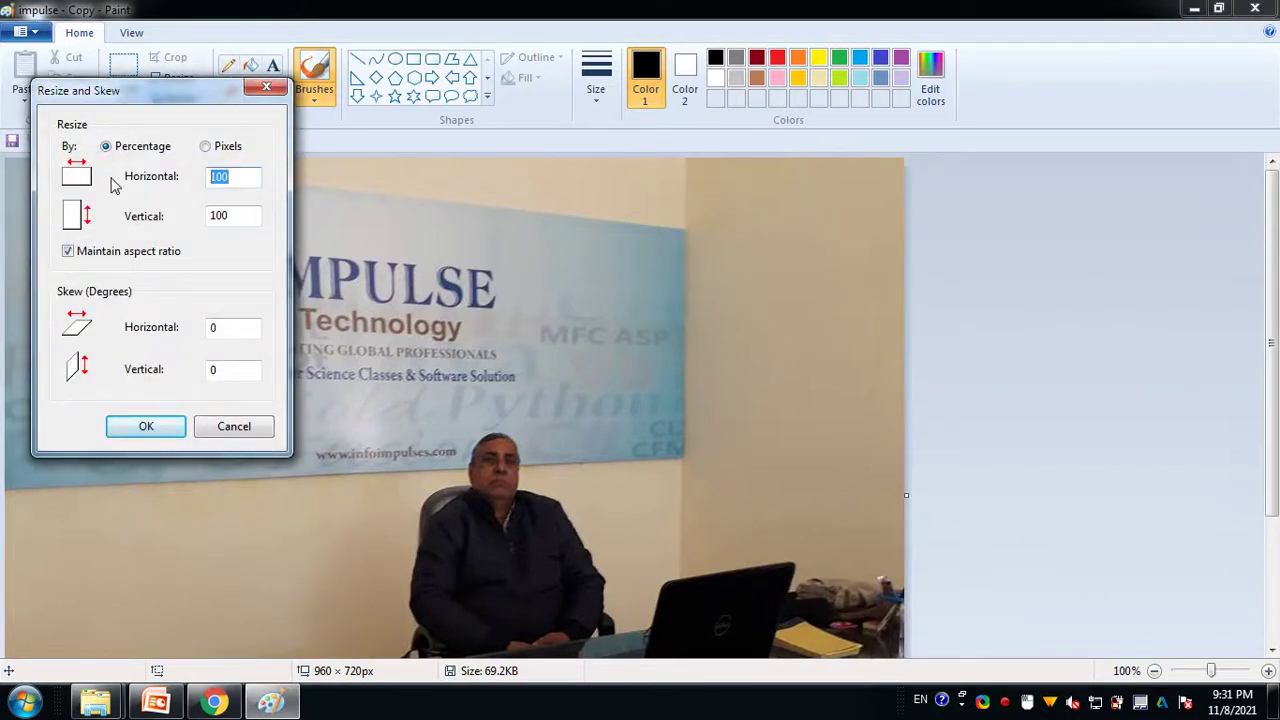
text(50)
click(147, 427)
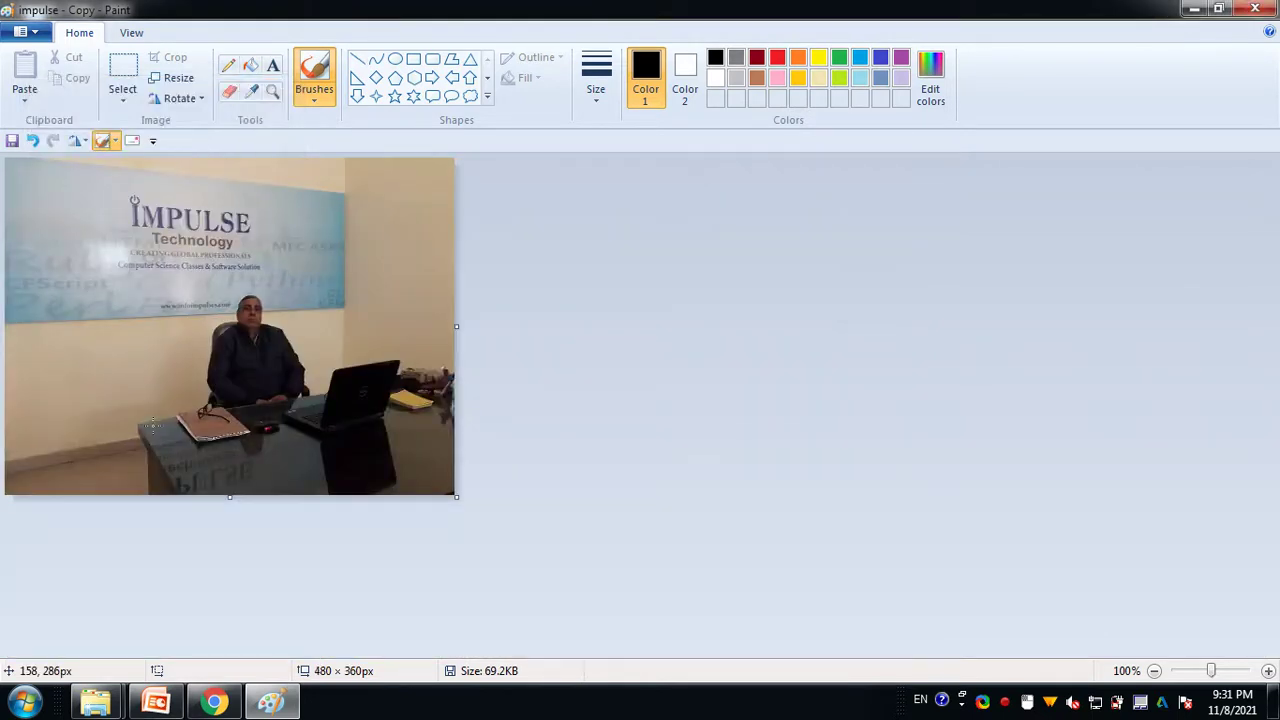
click(30, 32)
click(53, 148)
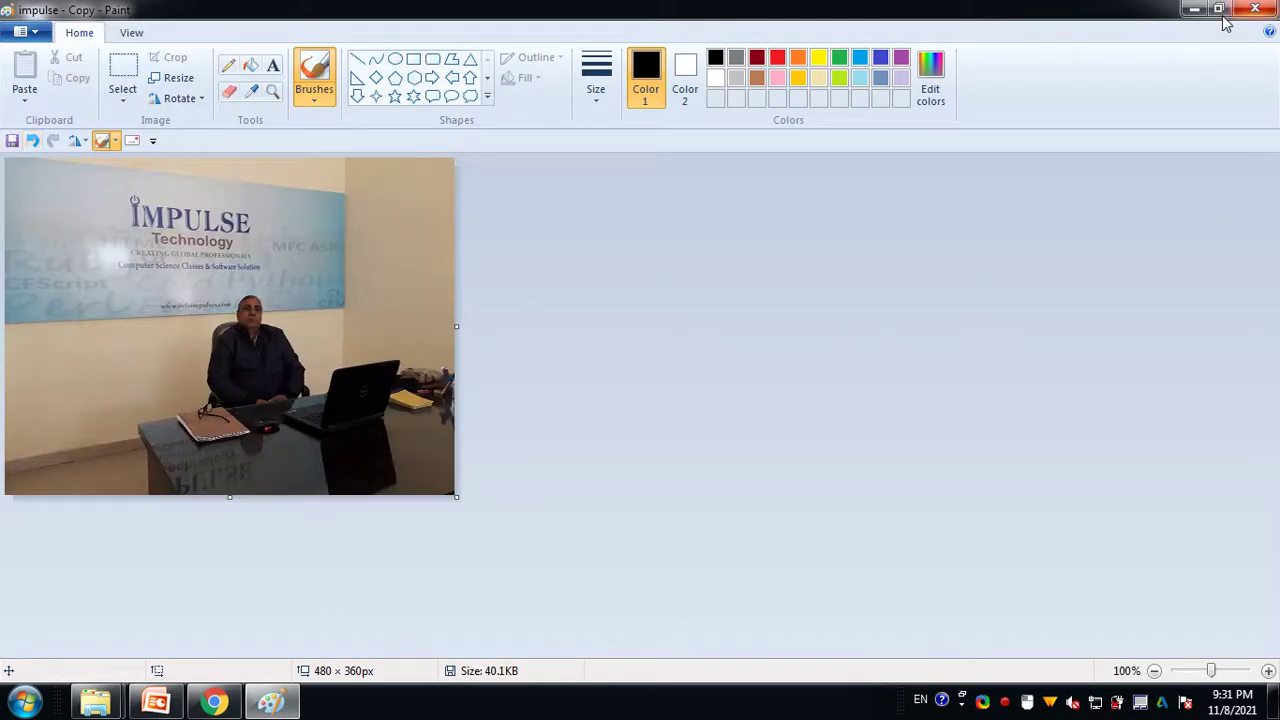
click(1255, 8)
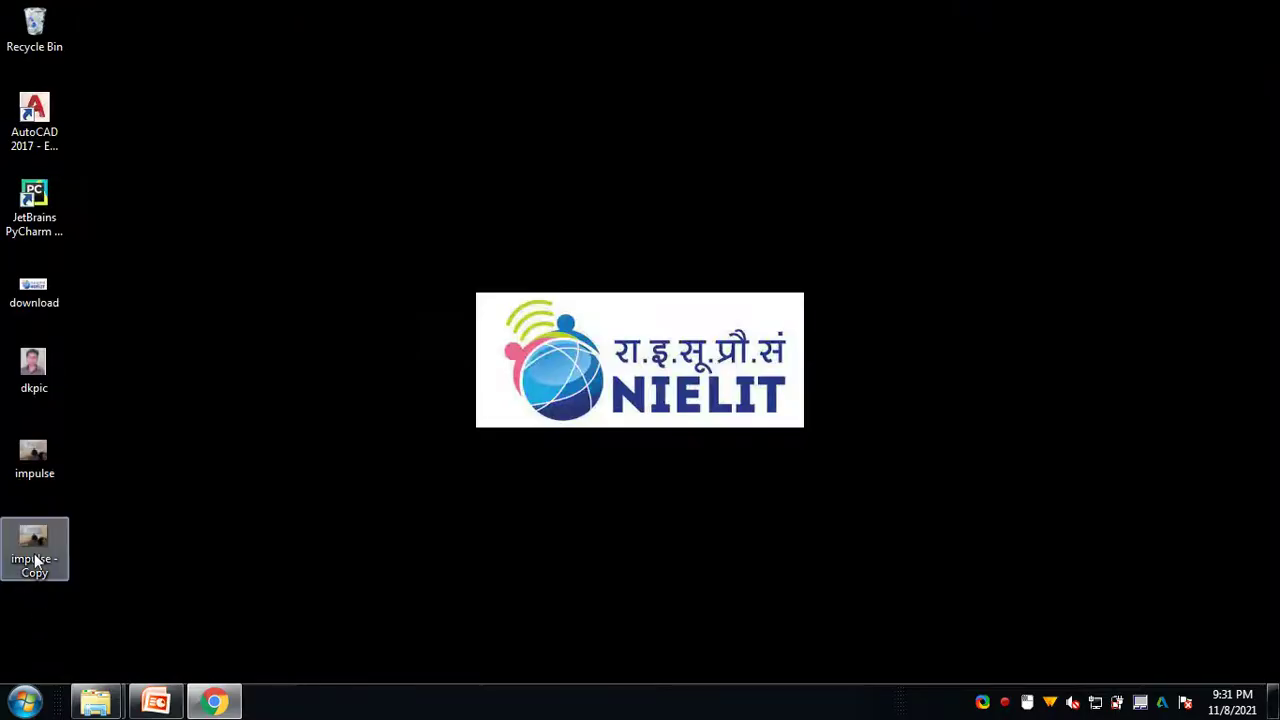
right_click(47, 556)
click(75, 540)
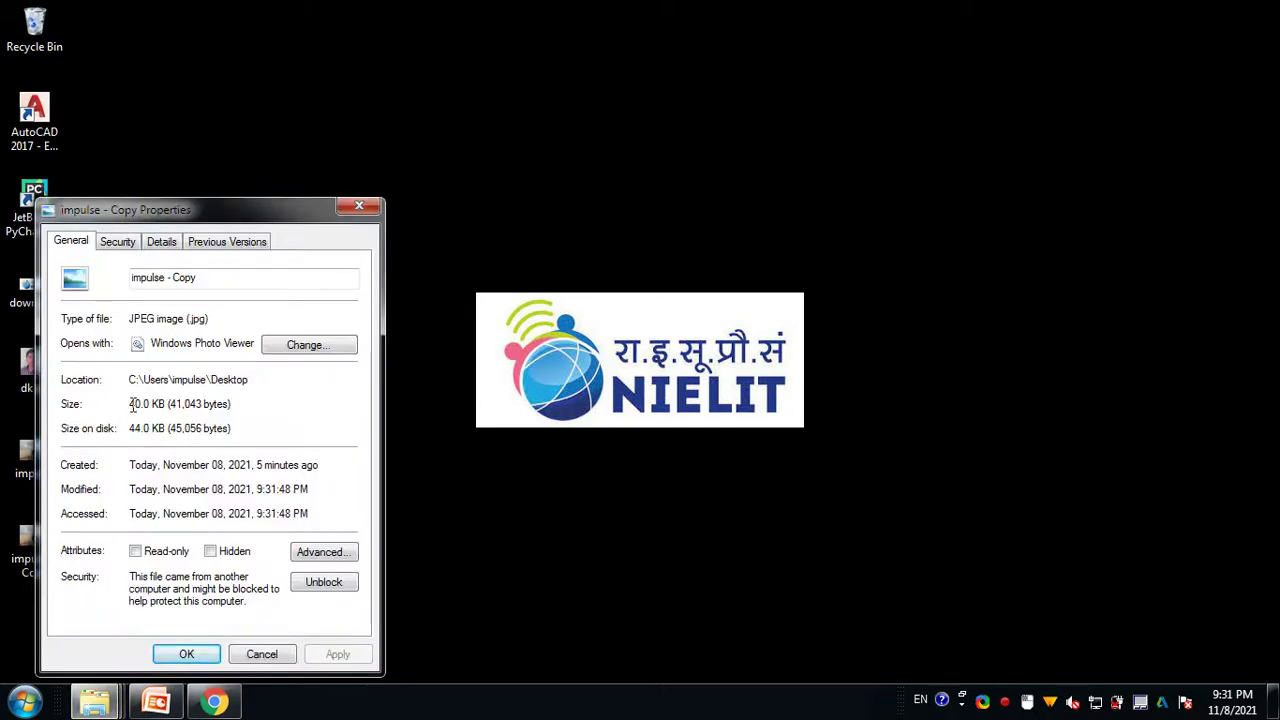
drag(132, 404, 170, 402)
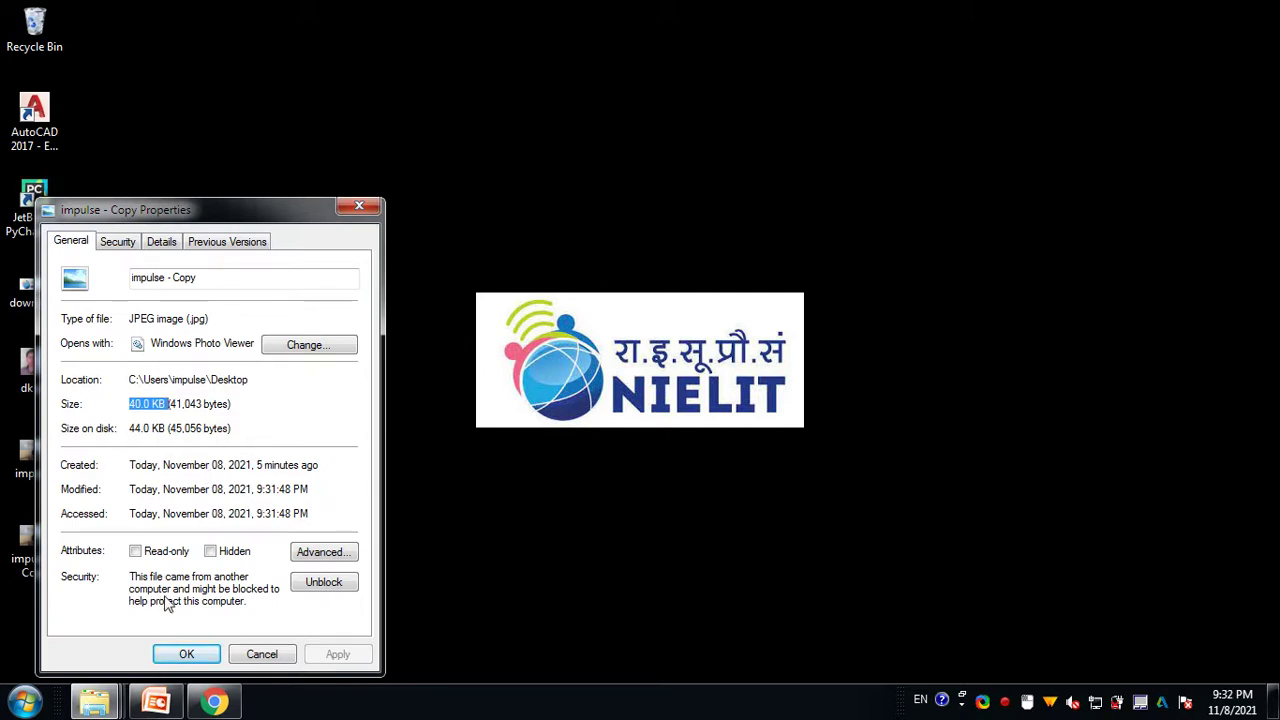
click(262, 654)
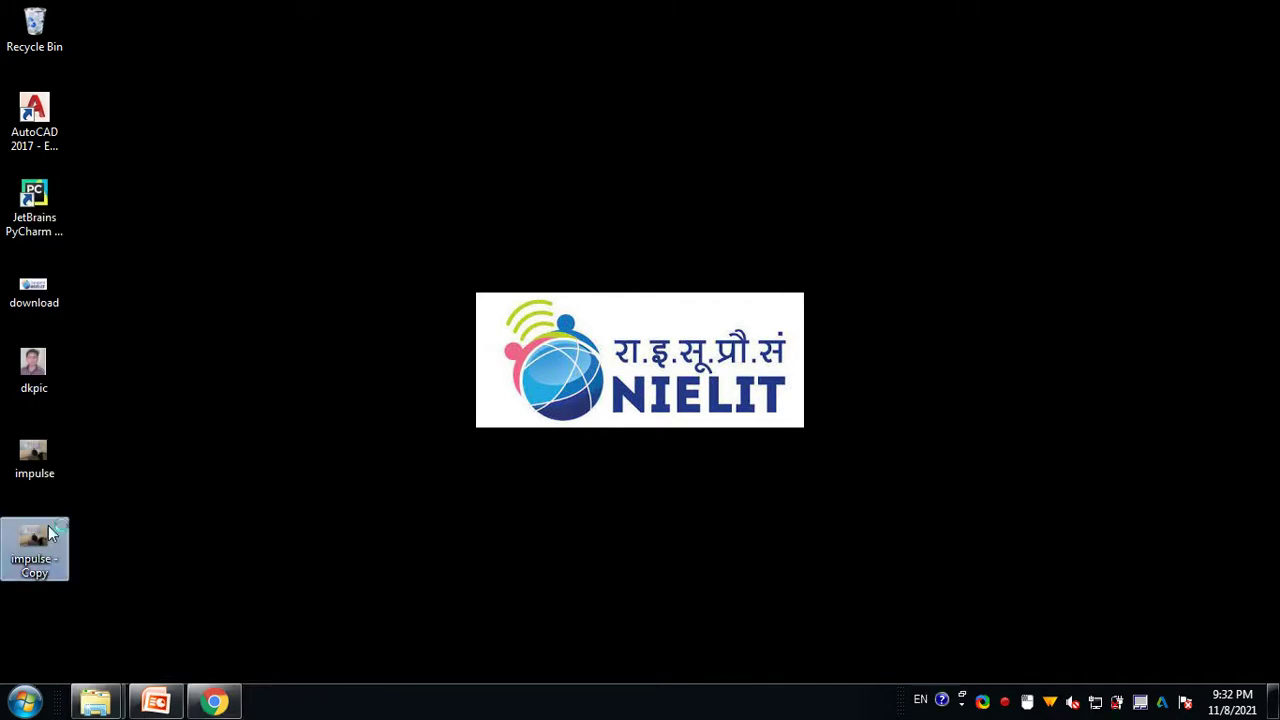
right_click(48, 527)
mouse_move(200, 217)
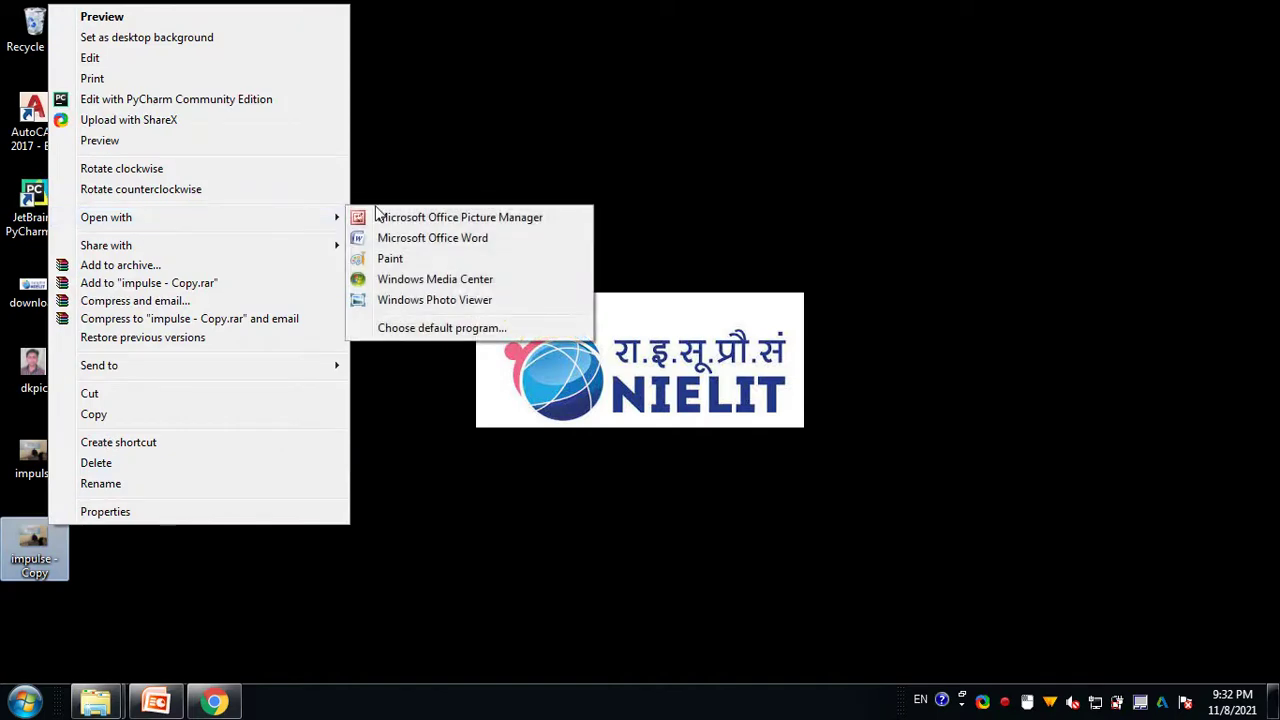
Crop 'impulse - Copy' to a 98 × 80 px box around the face, save, and close.
click(390, 258)
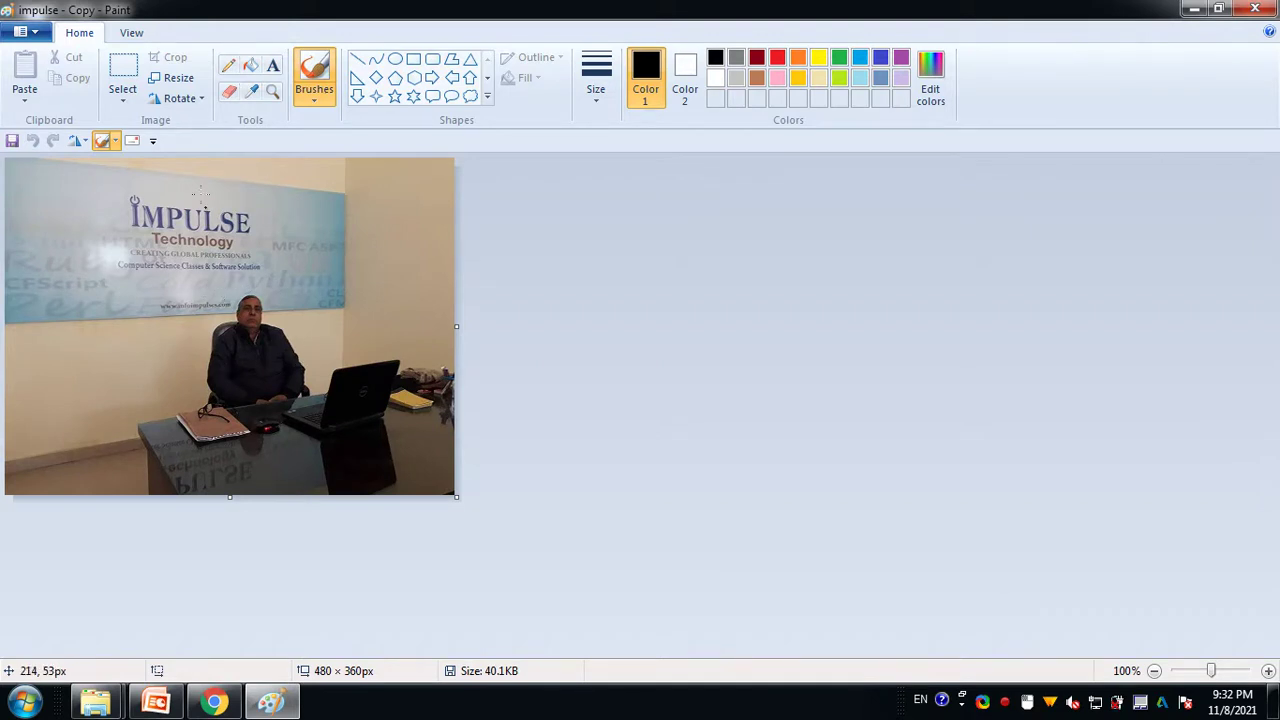
click(122, 78)
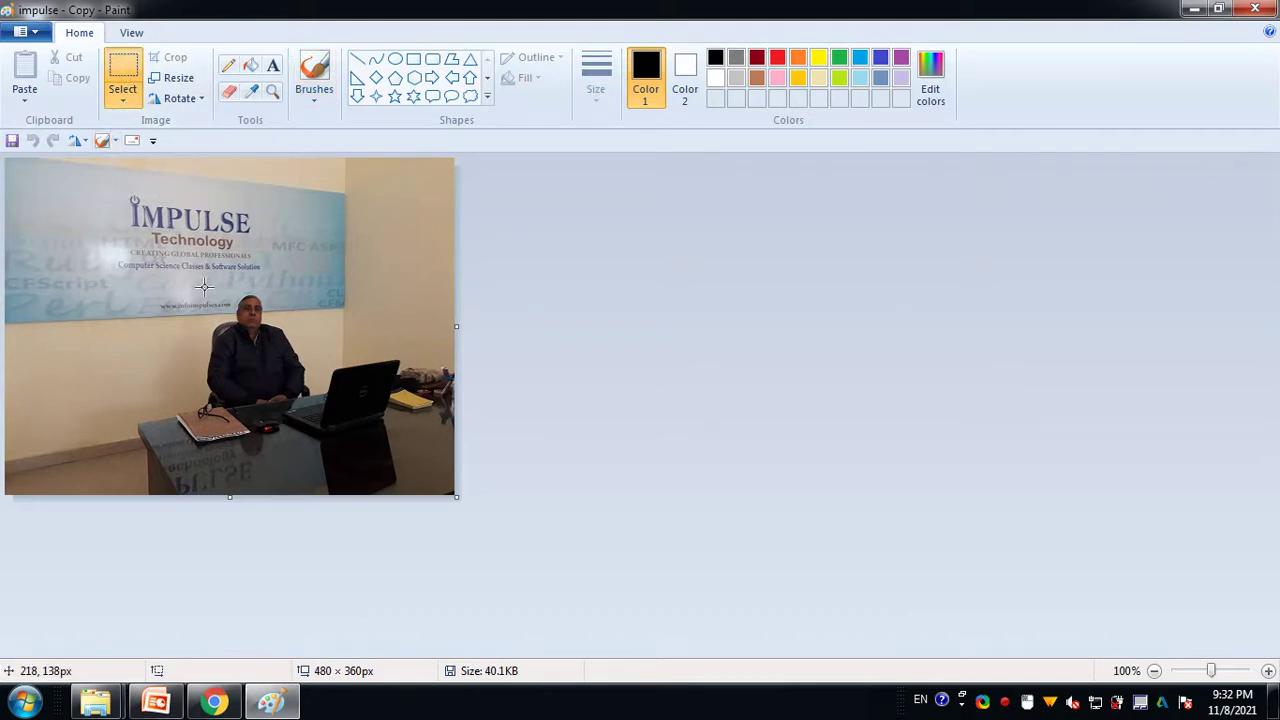
mouse_move(203, 288)
mouse_down()
mouse_move(237, 364)
mouse_move(295, 361)
mouse_up()
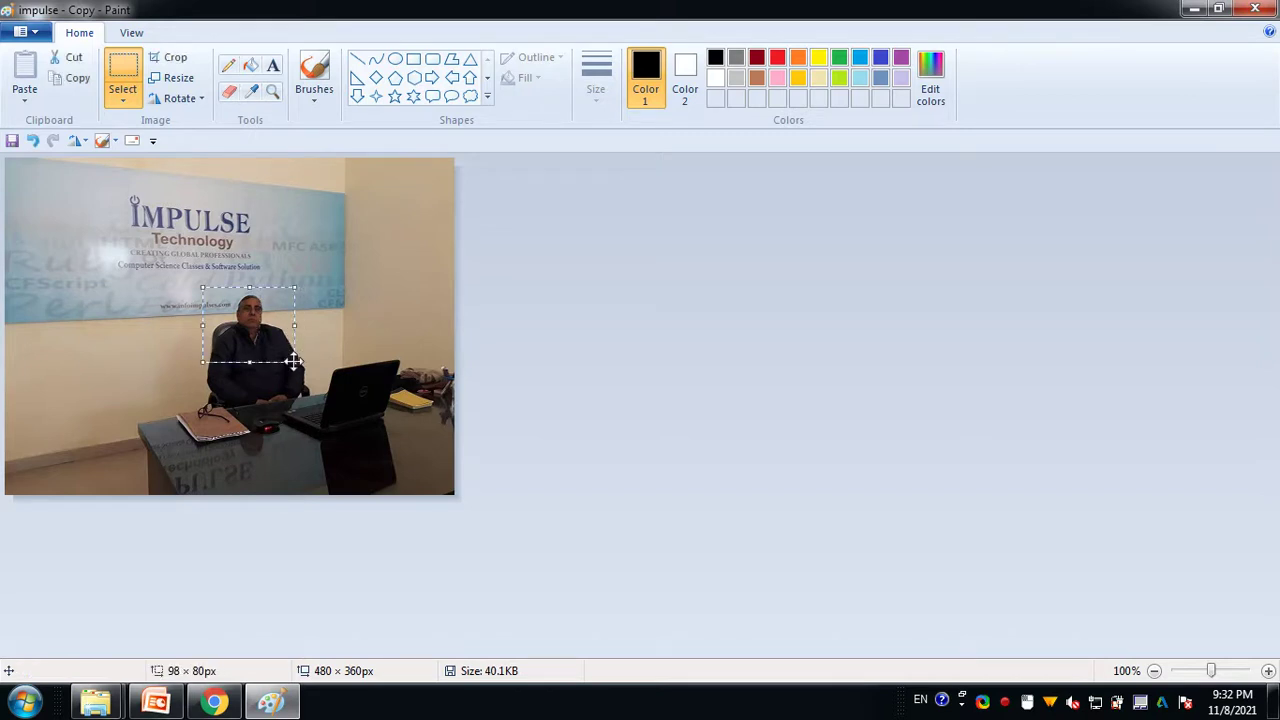
click(172, 58)
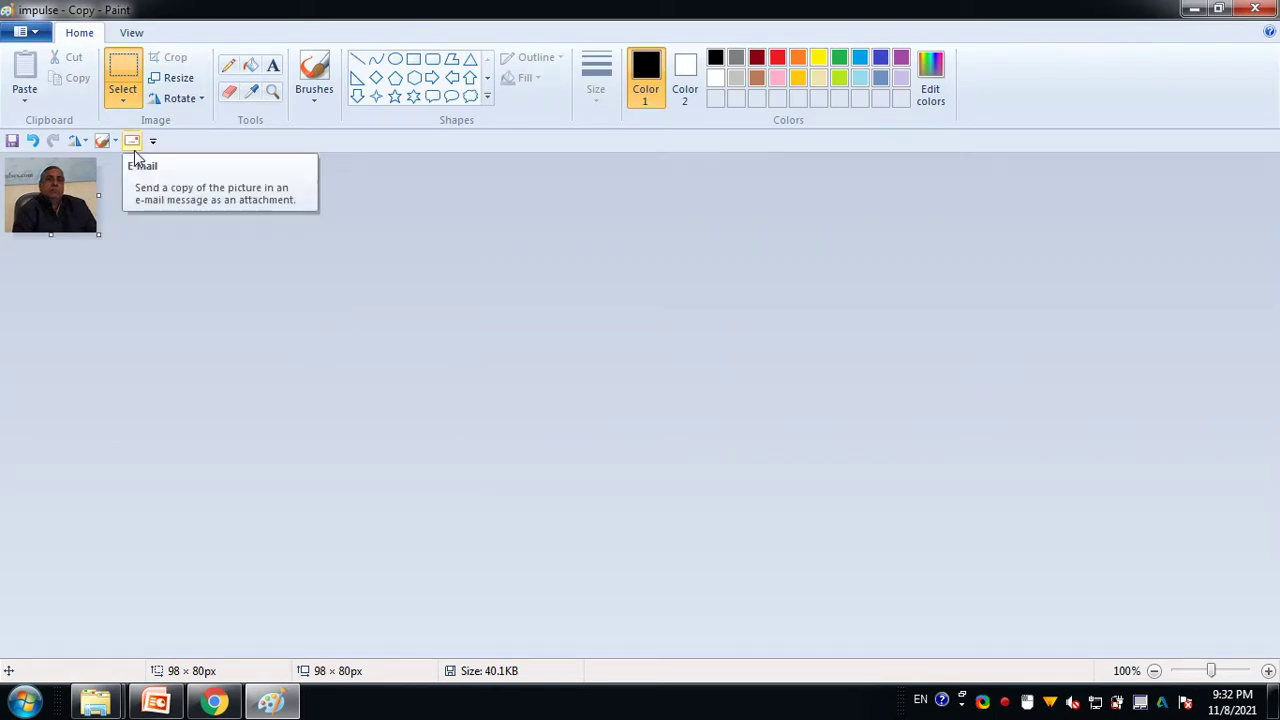
click(27, 32)
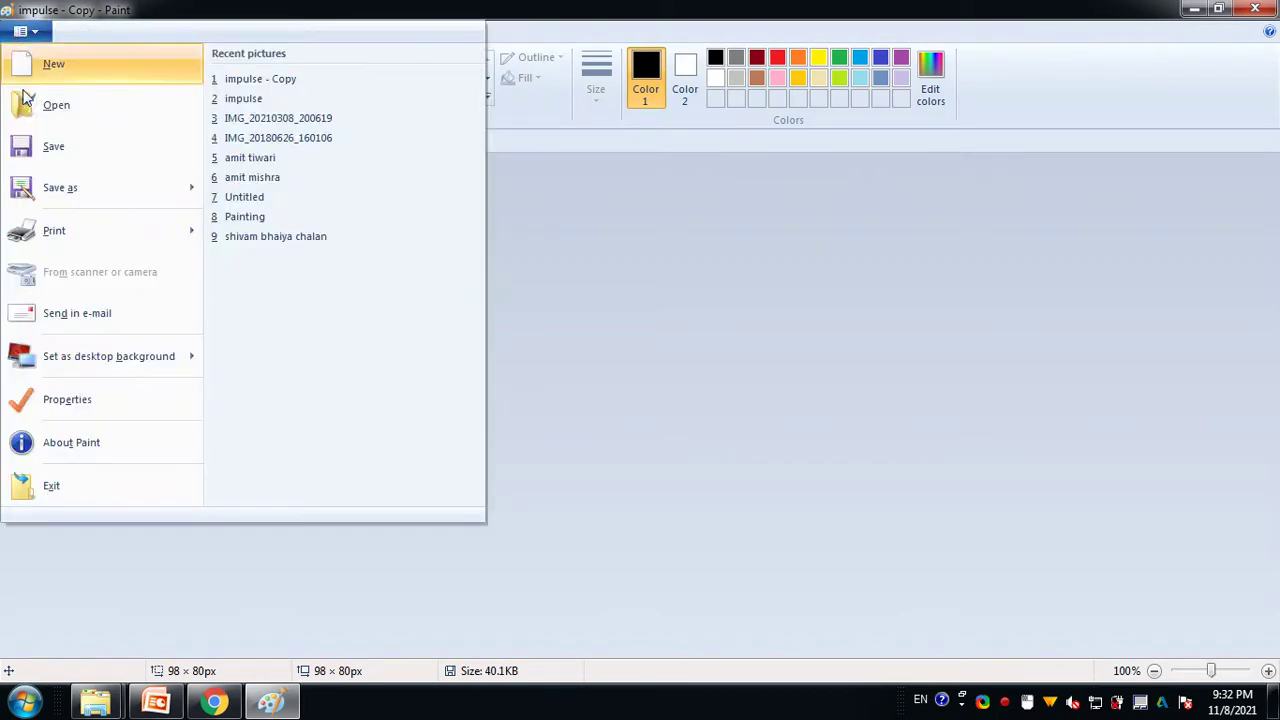
click(35, 147)
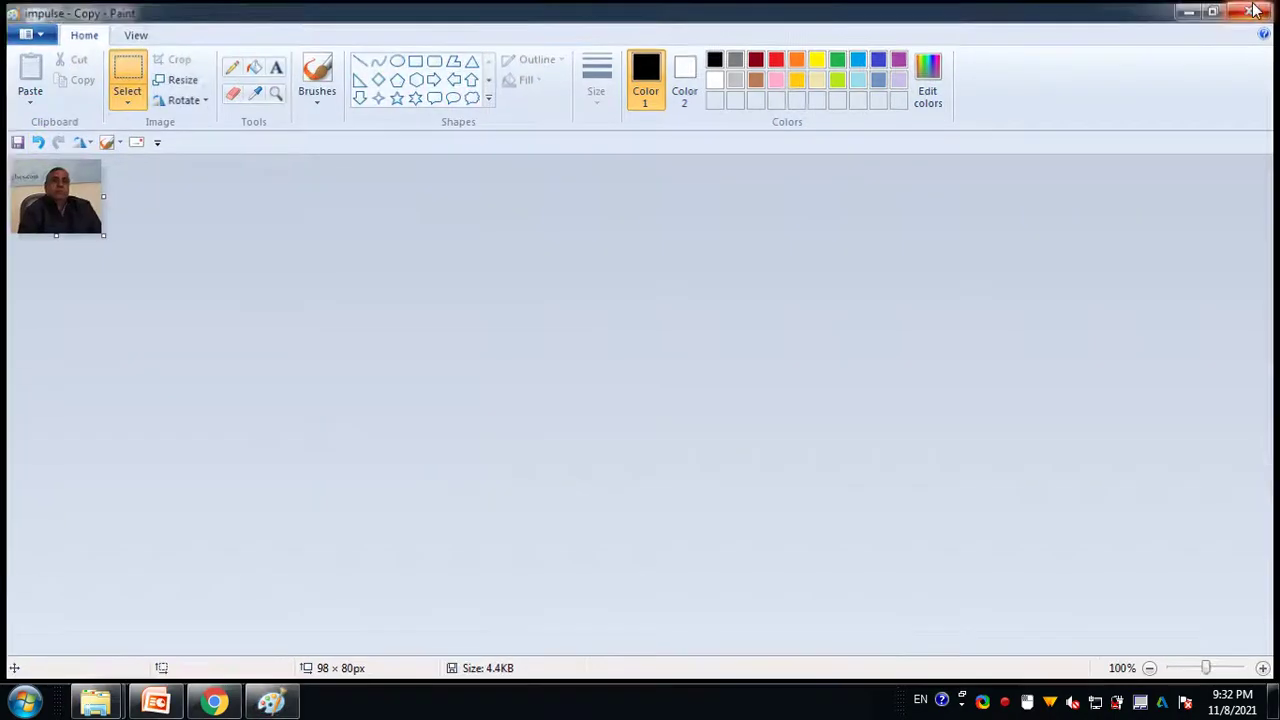
click(1255, 10)
Open 'impulse - Copy' in Windows Photo Viewer to view the result, then close it.
click(28, 561)
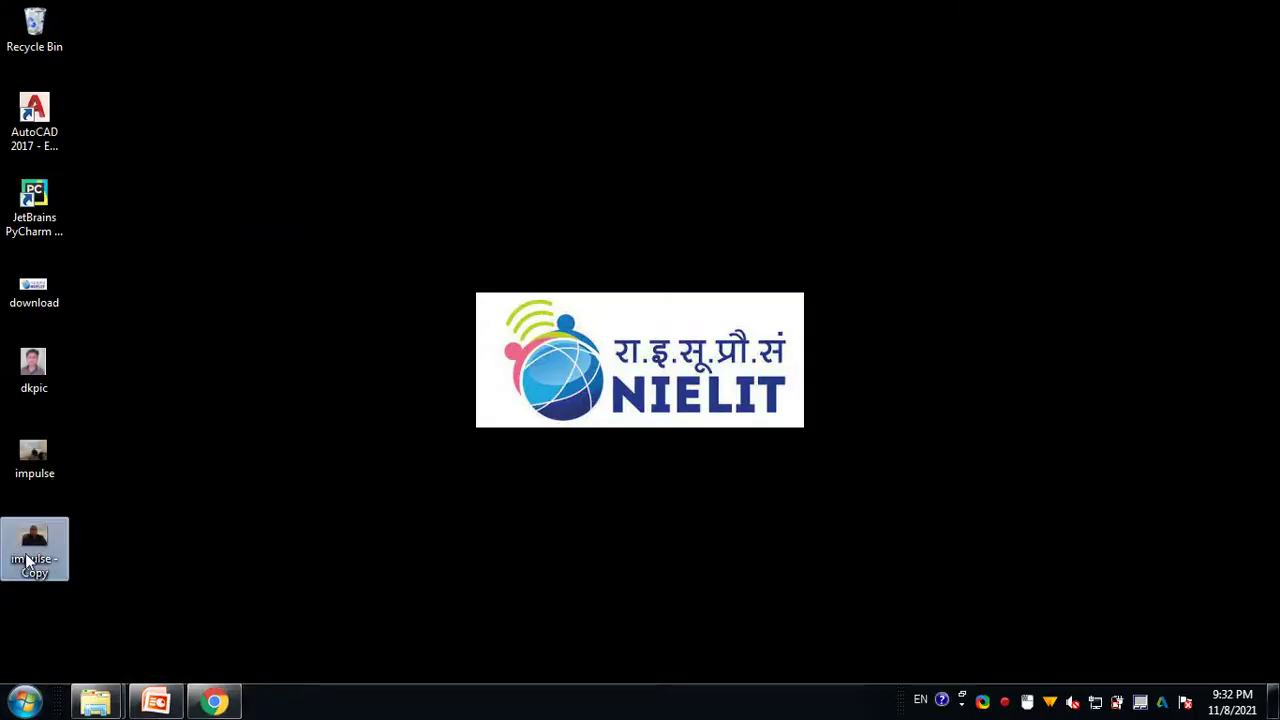
right_click(28, 561)
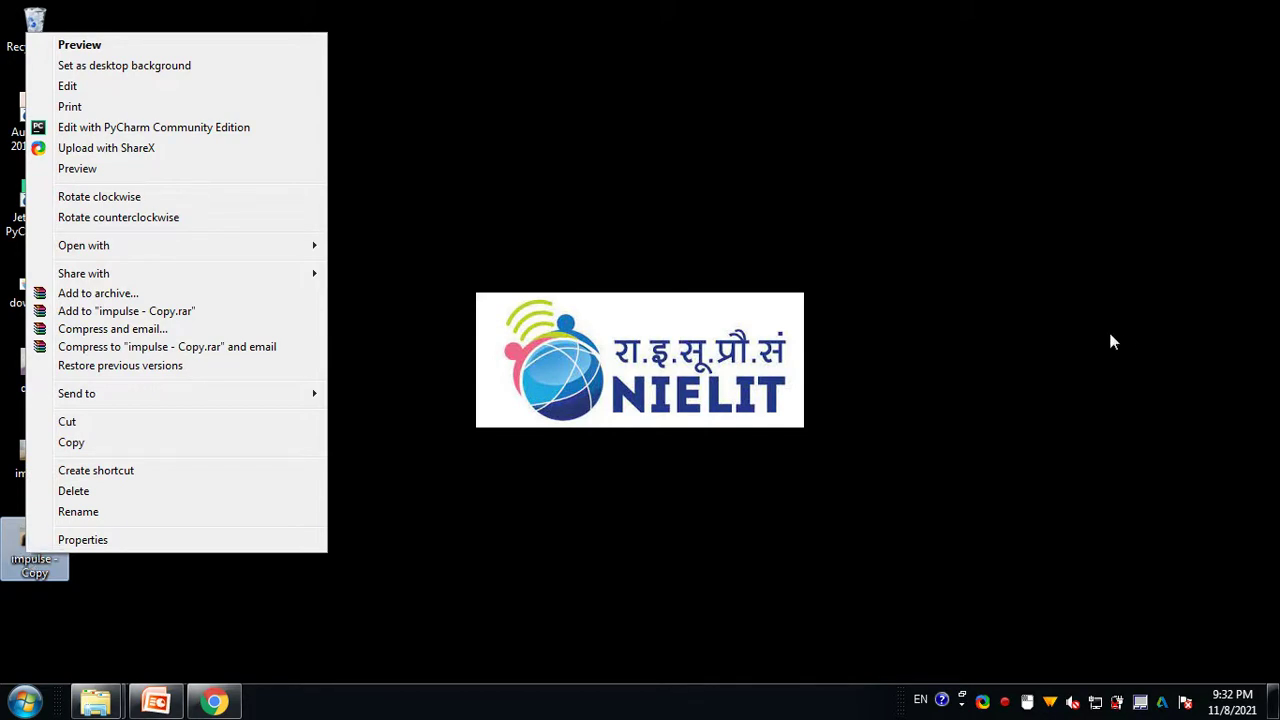
click(1112, 342)
double_click(30, 540)
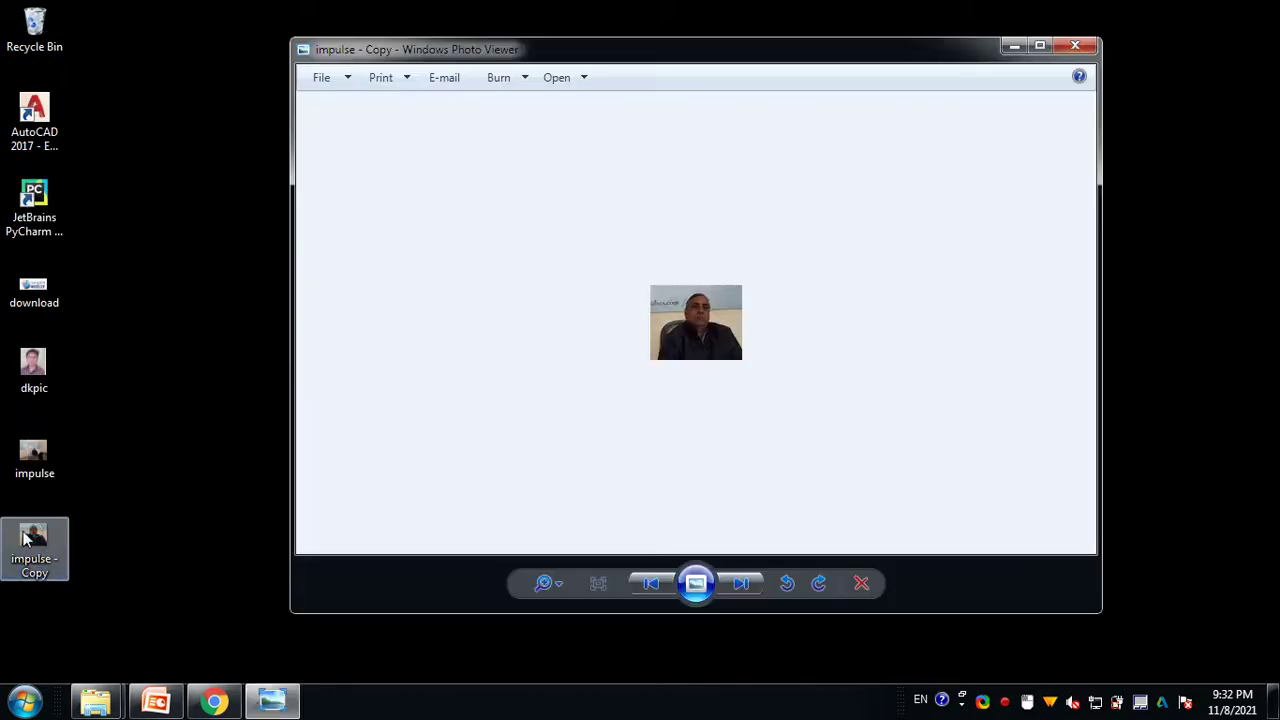
click(1072, 48)
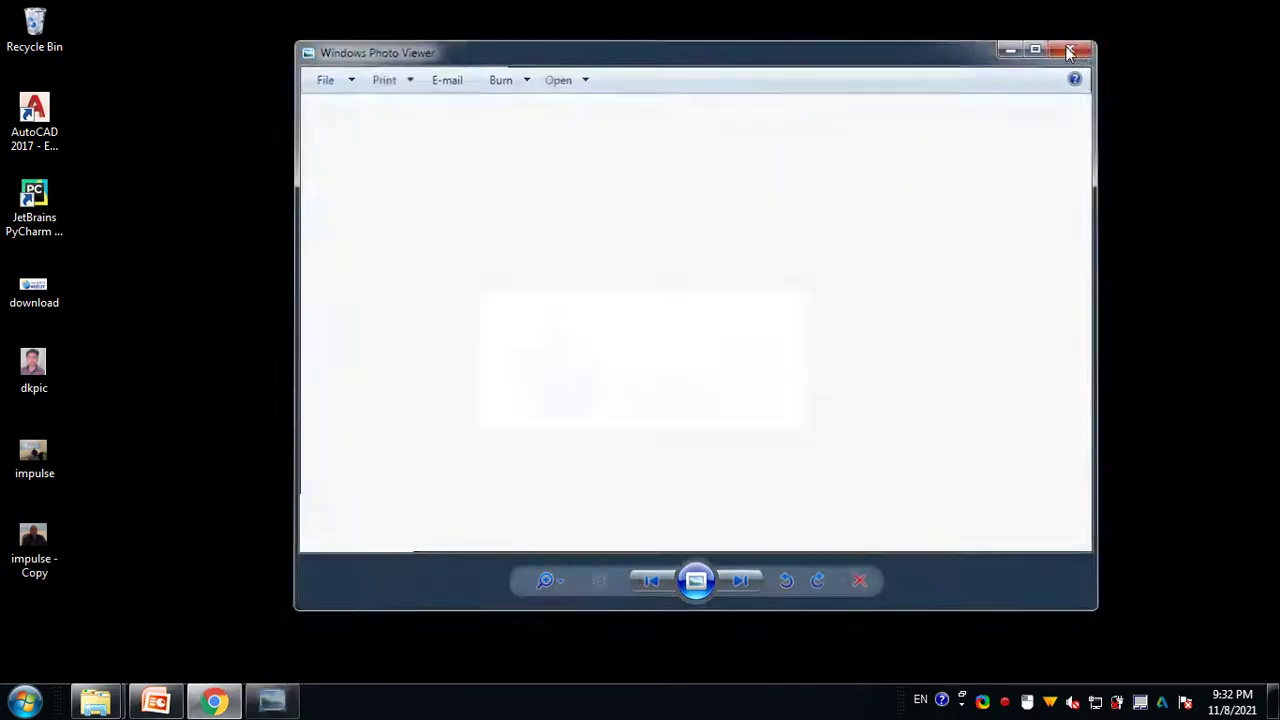
Confirm in Properties that 'impulse - Copy' is 4.36 KB, then select the original impulse file.
right_click(34, 540)
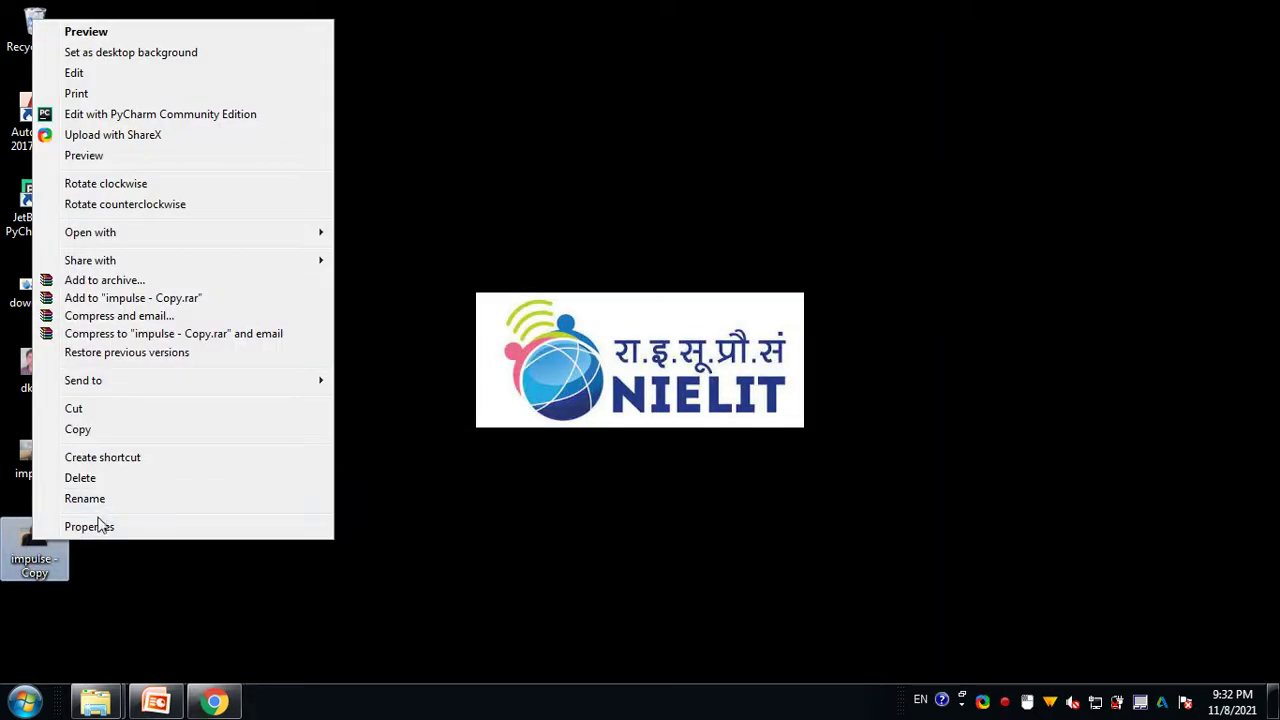
click(100, 526)
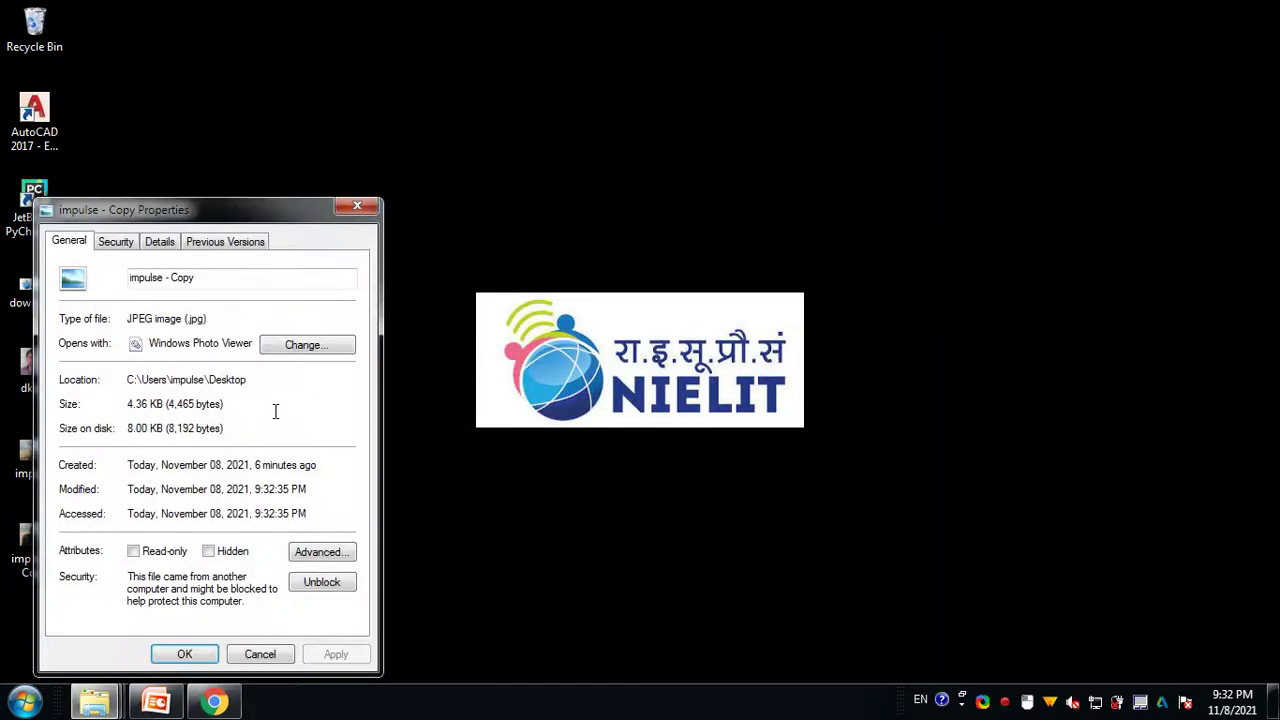
drag(128, 405, 213, 405)
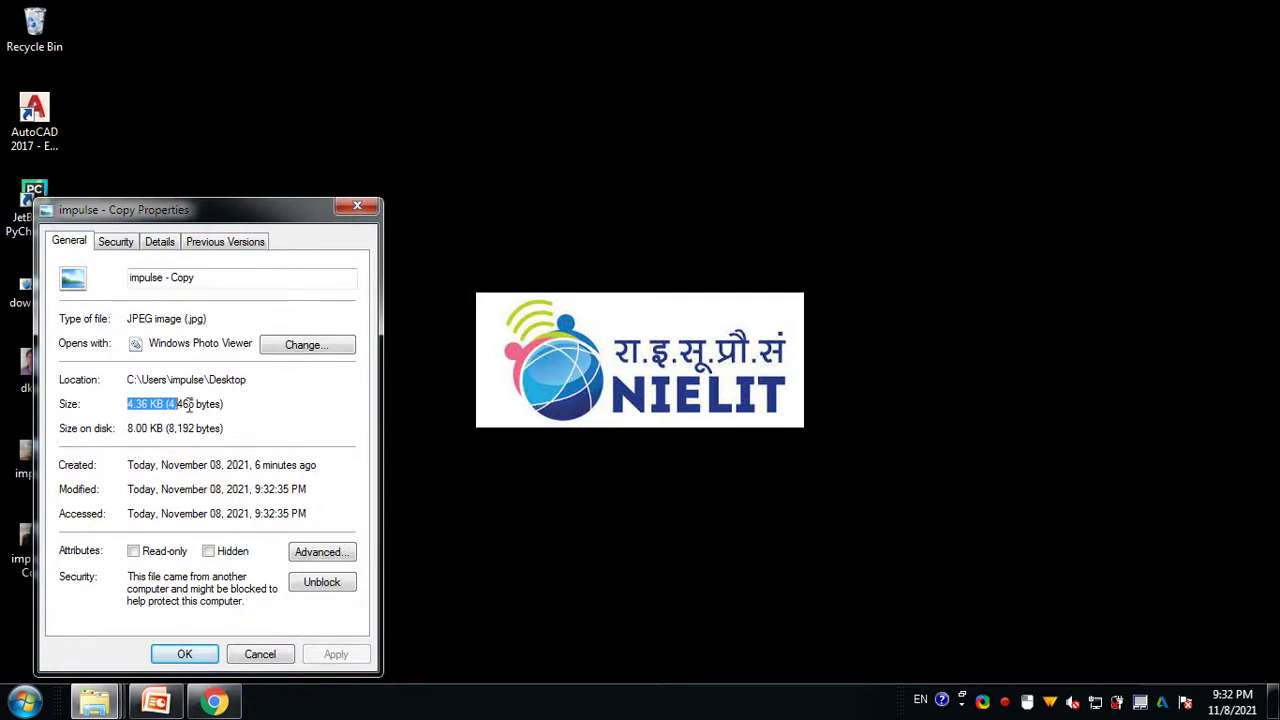
click(262, 656)
click(30, 562)
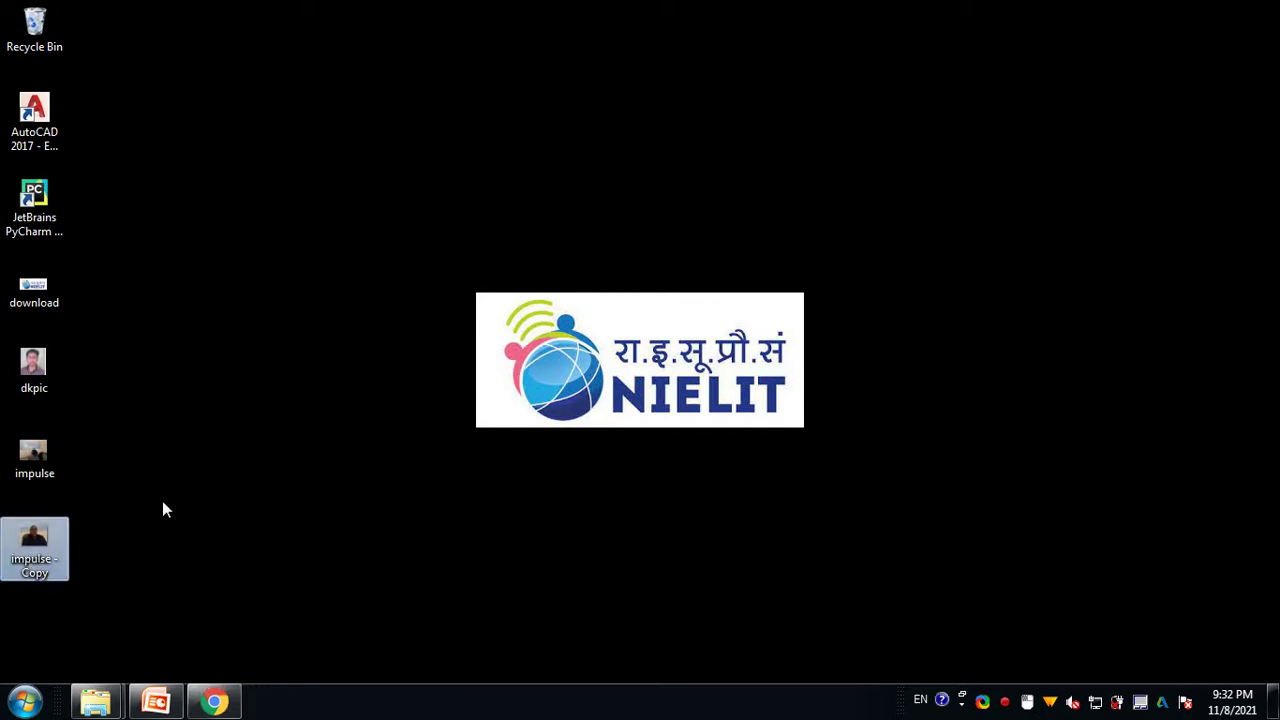
click(35, 462)
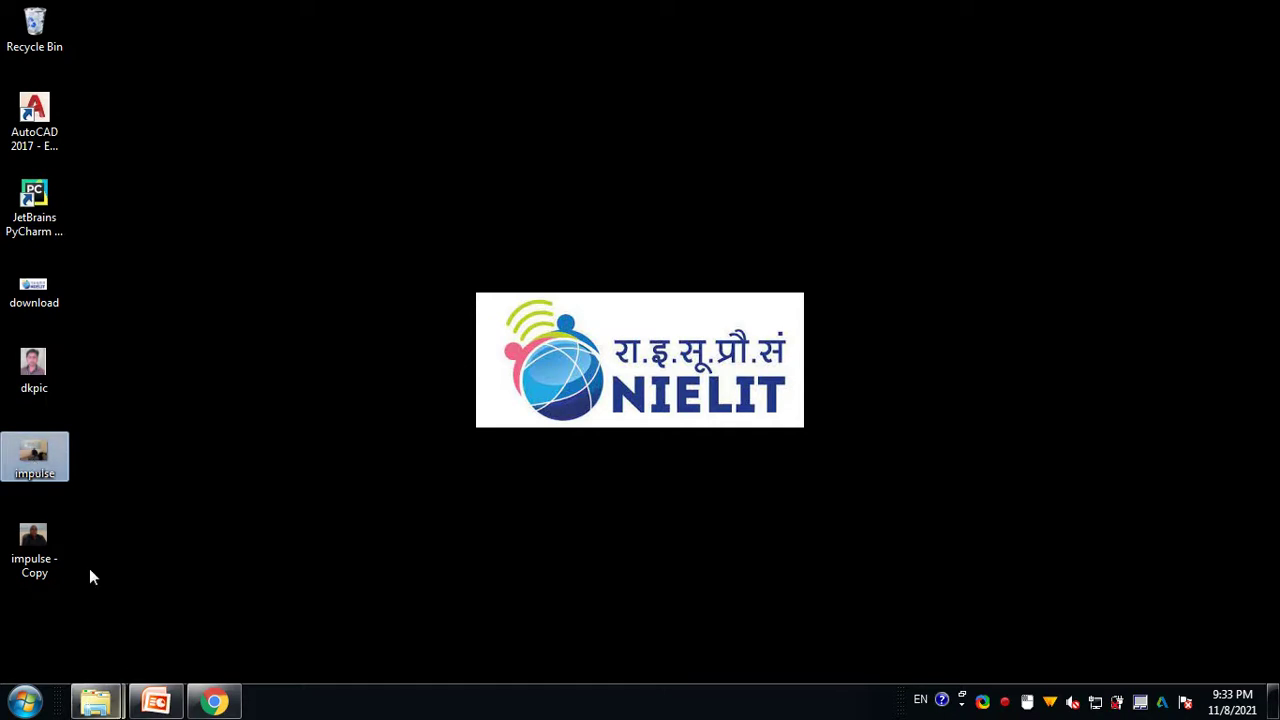
Open impulse.jpg in Office Picture Manager and show the Crop settings in the task pane.
right_click(42, 460)
mouse_move(100, 375)
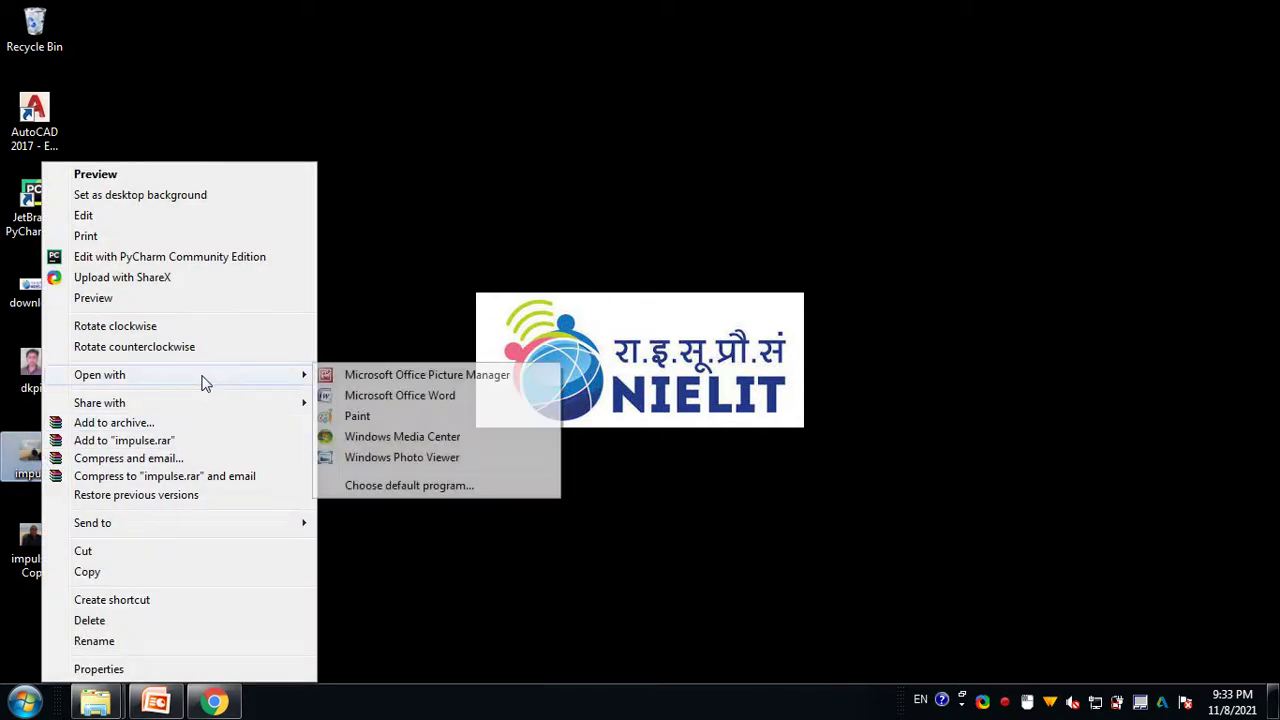
click(455, 376)
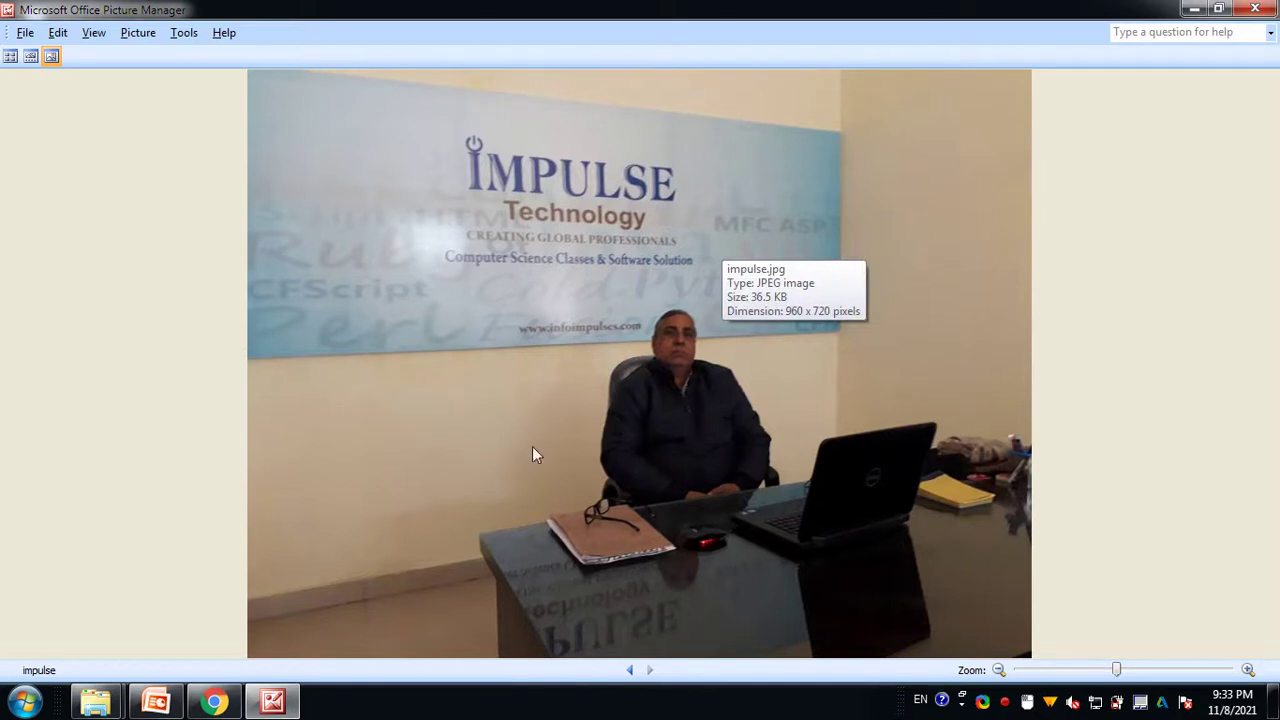
click(93, 32)
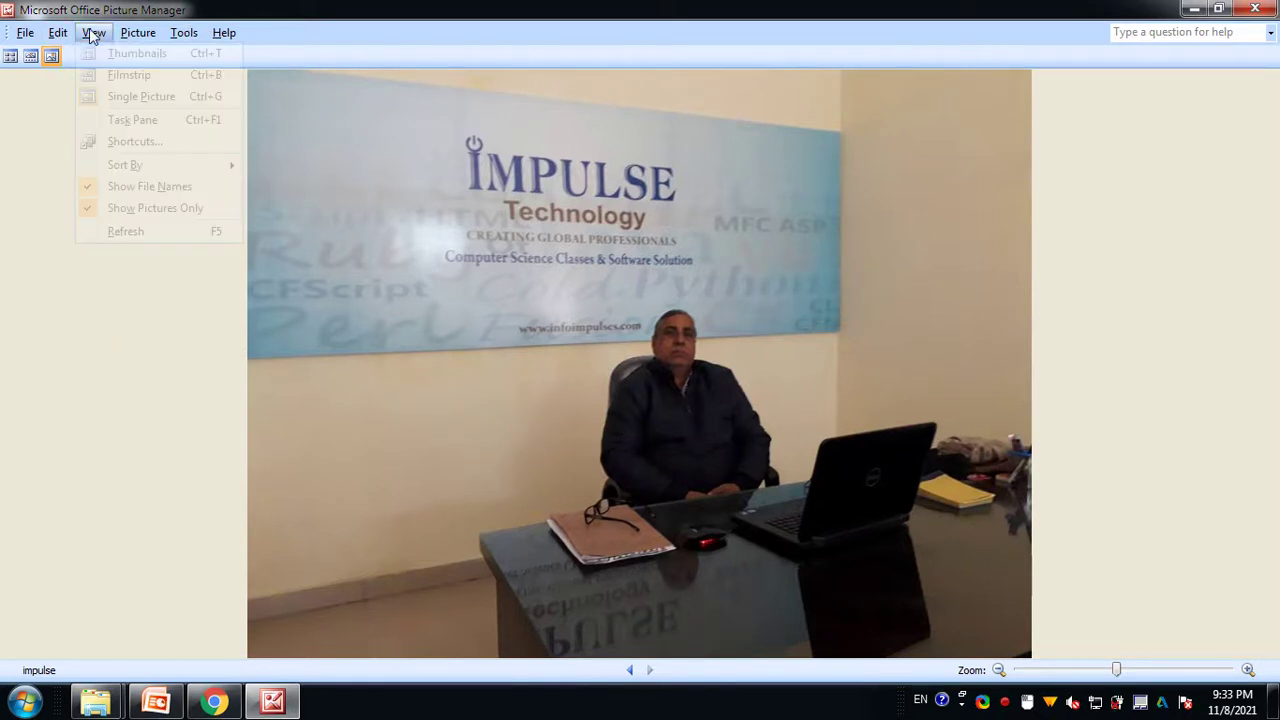
click(107, 124)
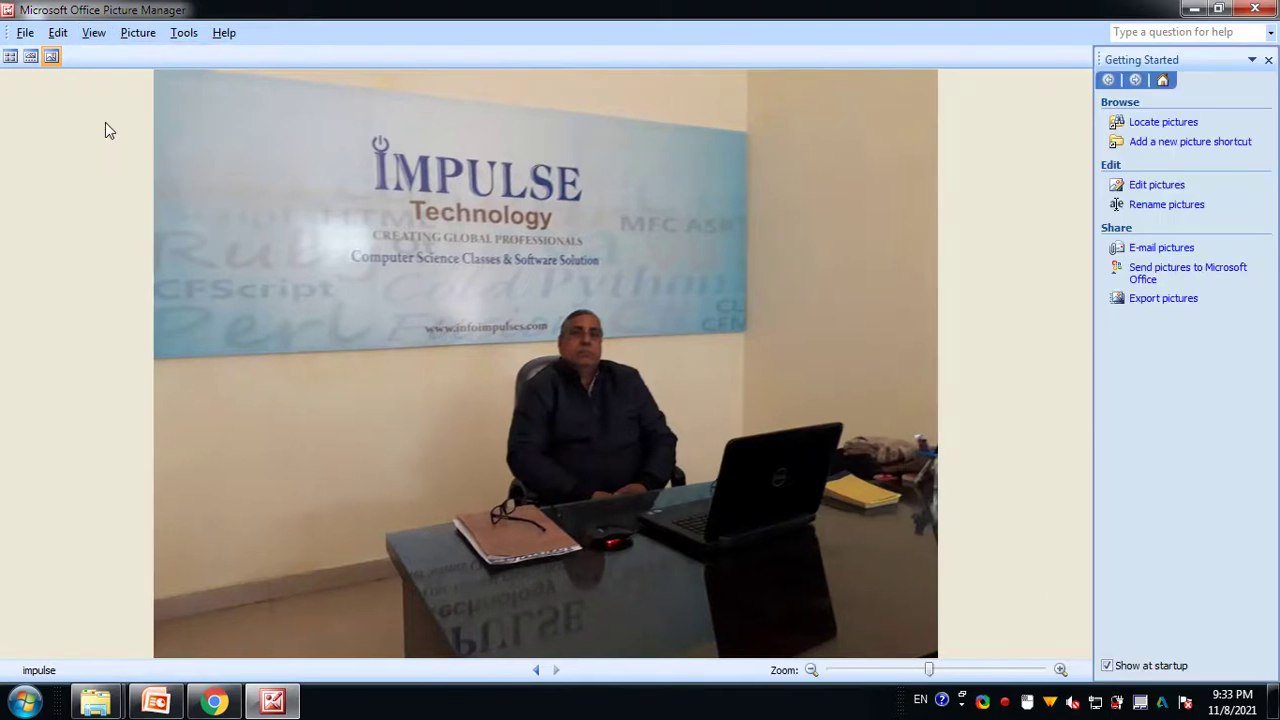
click(1157, 185)
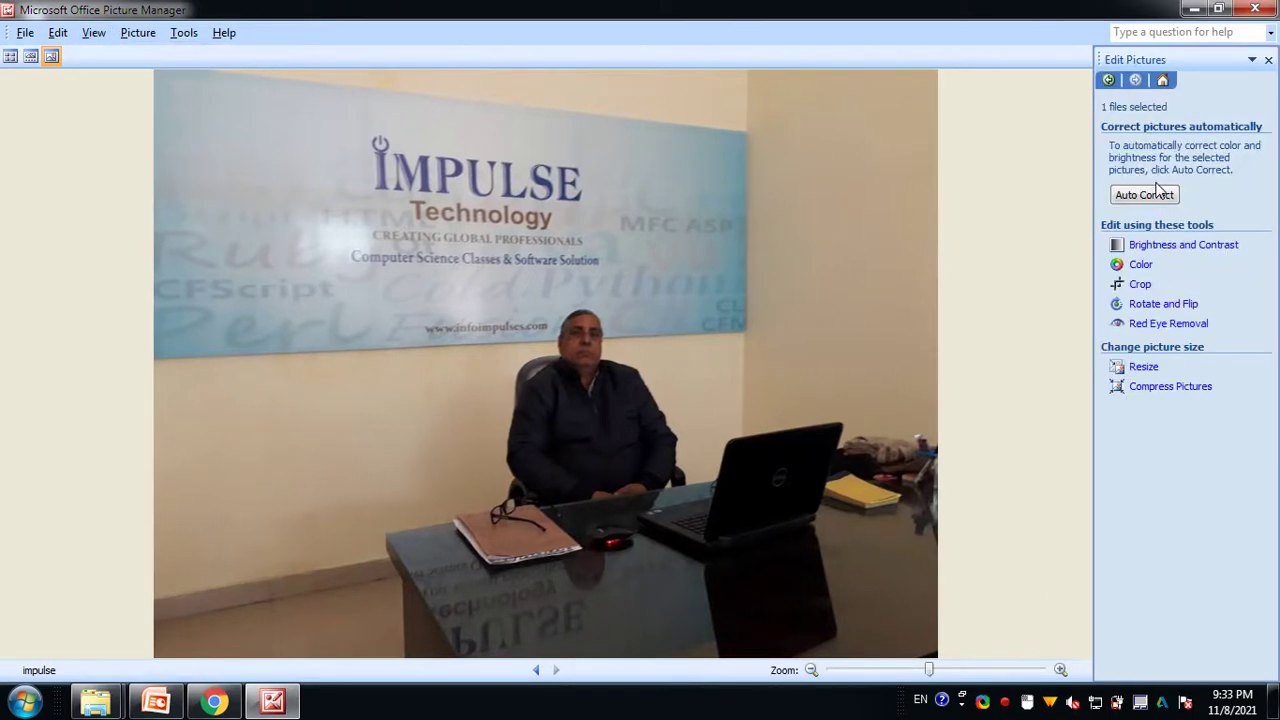
click(1140, 285)
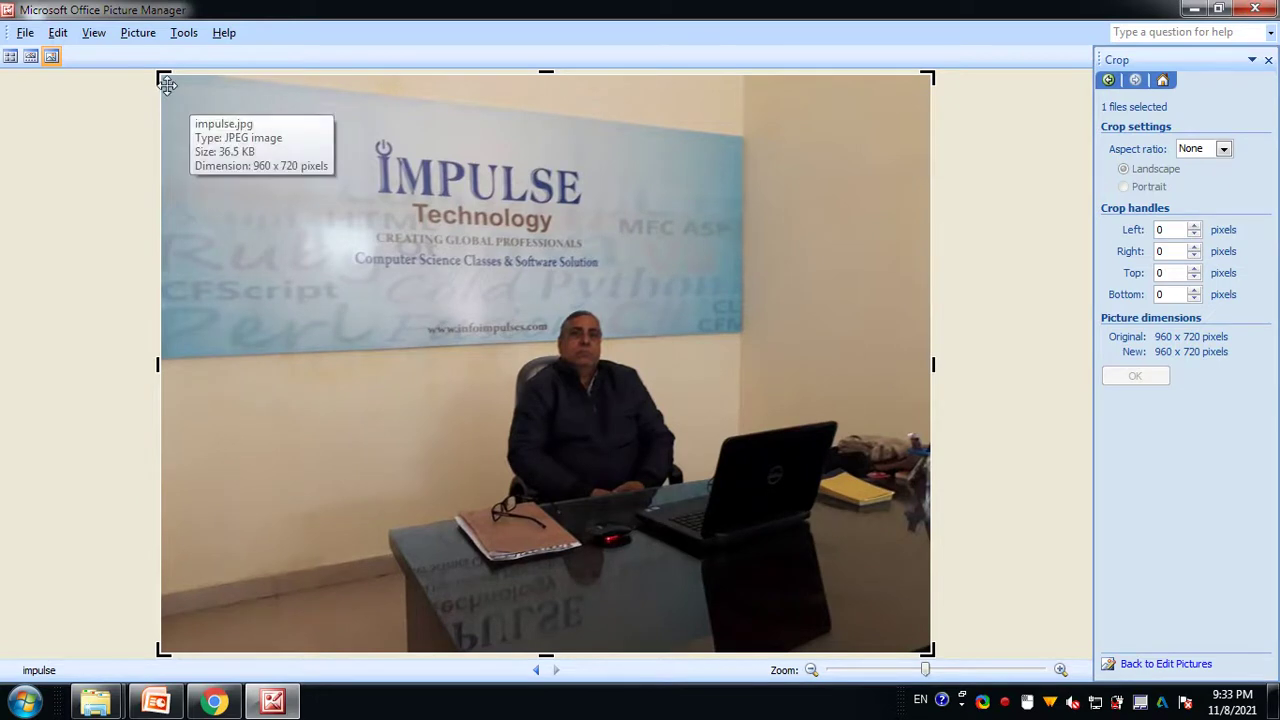
Crop impulse to a 162 × 190 pixel area around the seated man.
drag(158, 75, 513, 300)
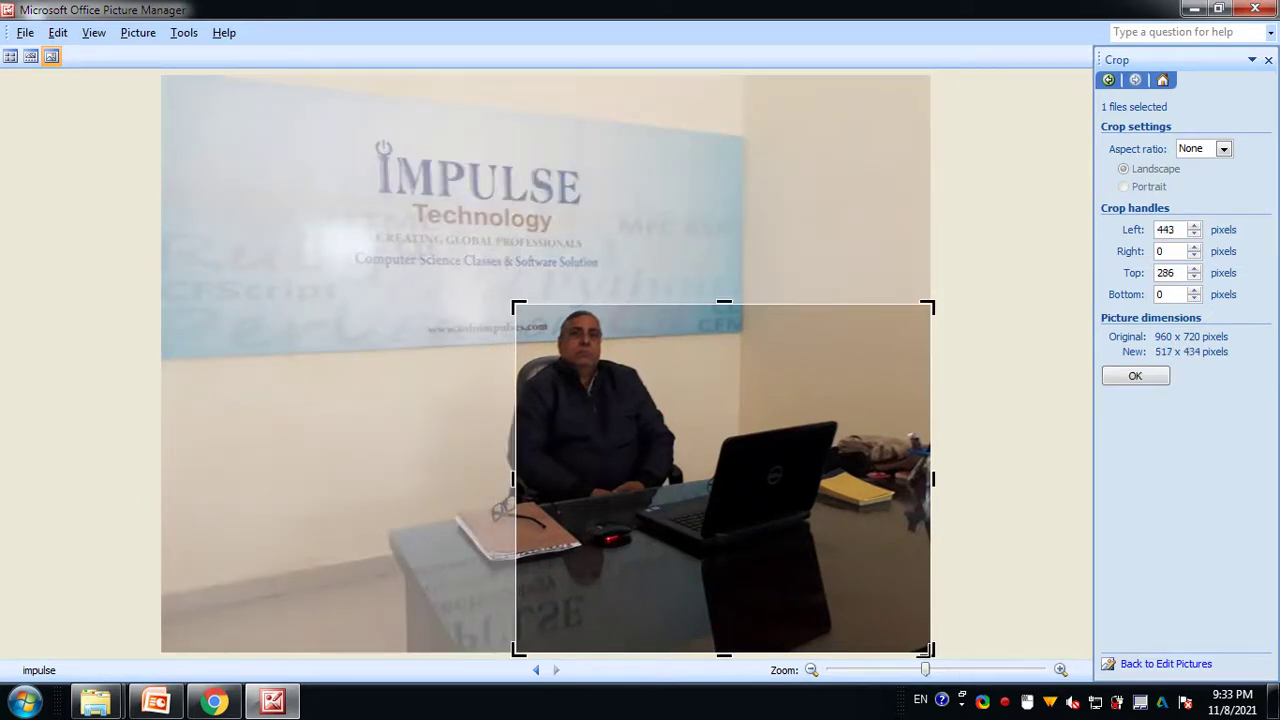
drag(926, 650, 660, 460)
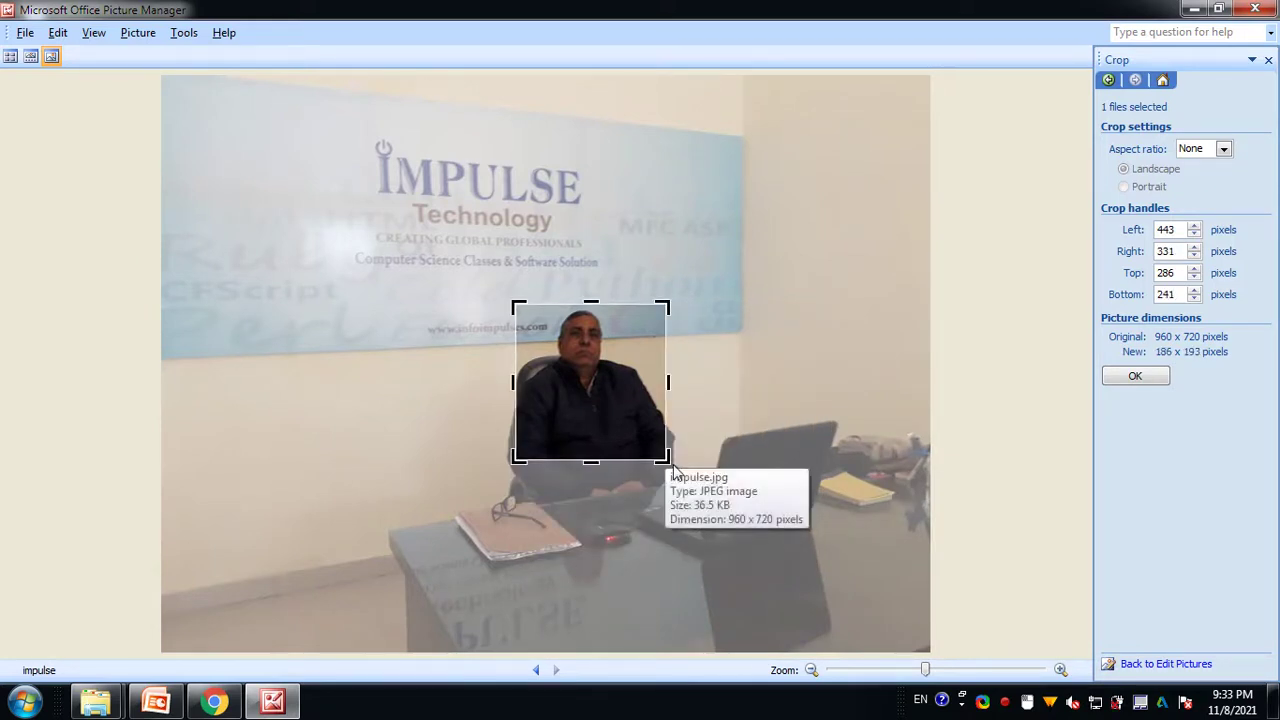
drag(665, 458, 645, 455)
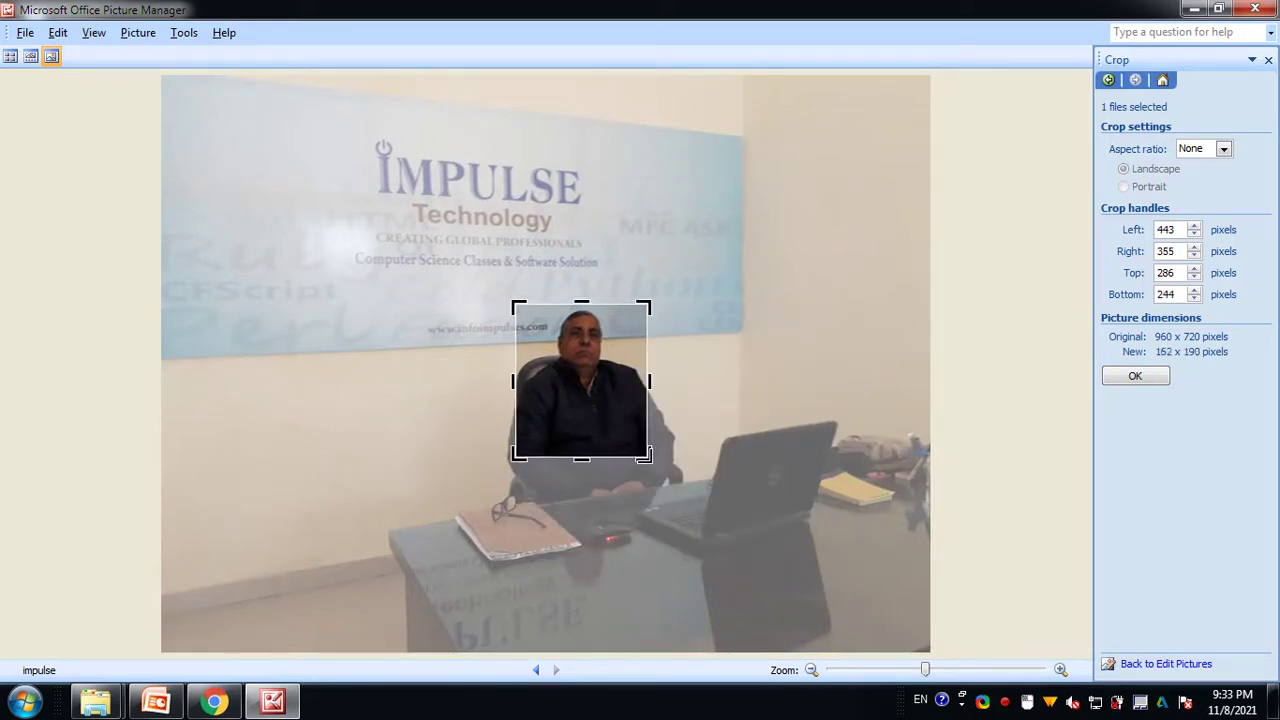
click(1120, 378)
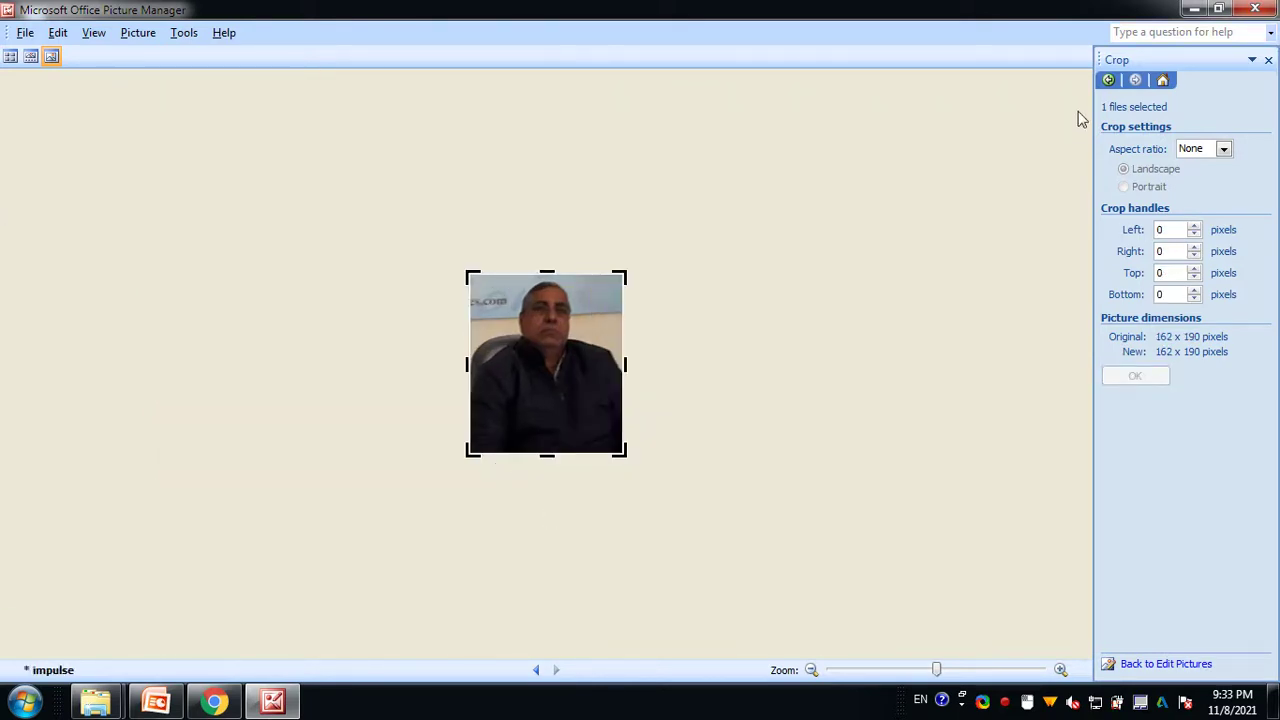
click(1108, 82)
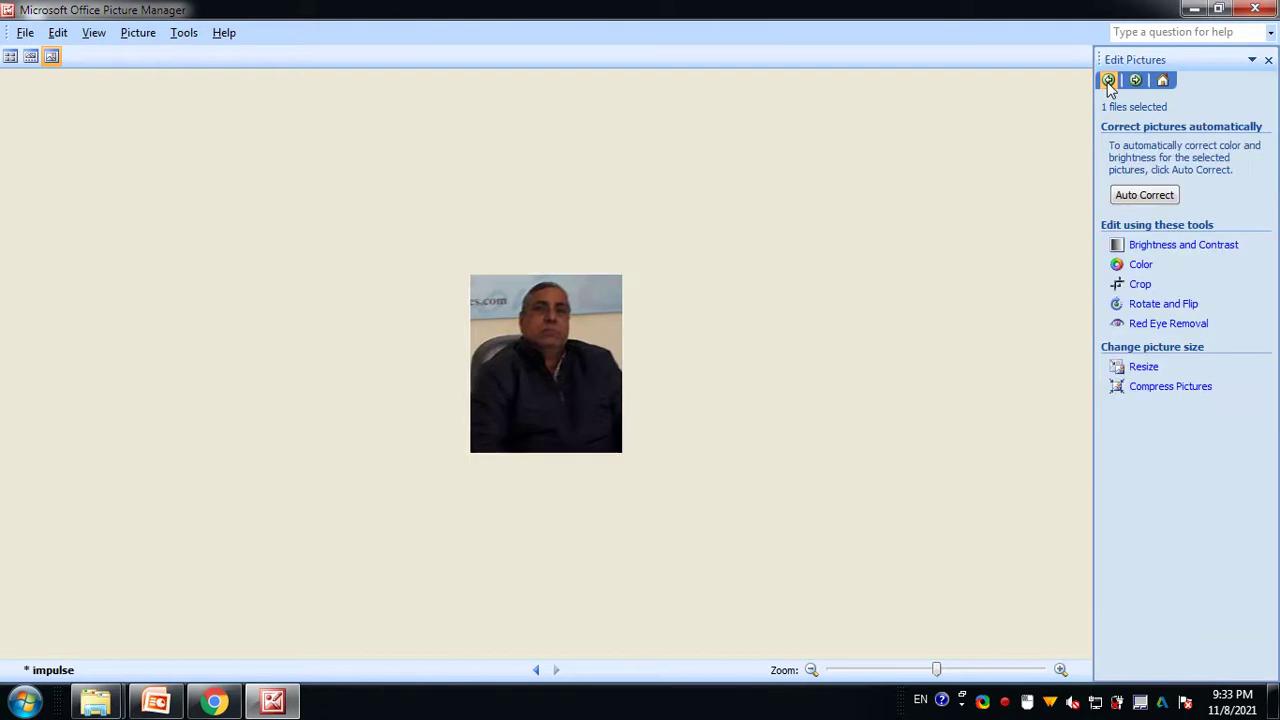
Resize the photo with a custom 200 × 200 limit, giving 171 × 200 pixels.
click(1140, 368)
click(1147, 240)
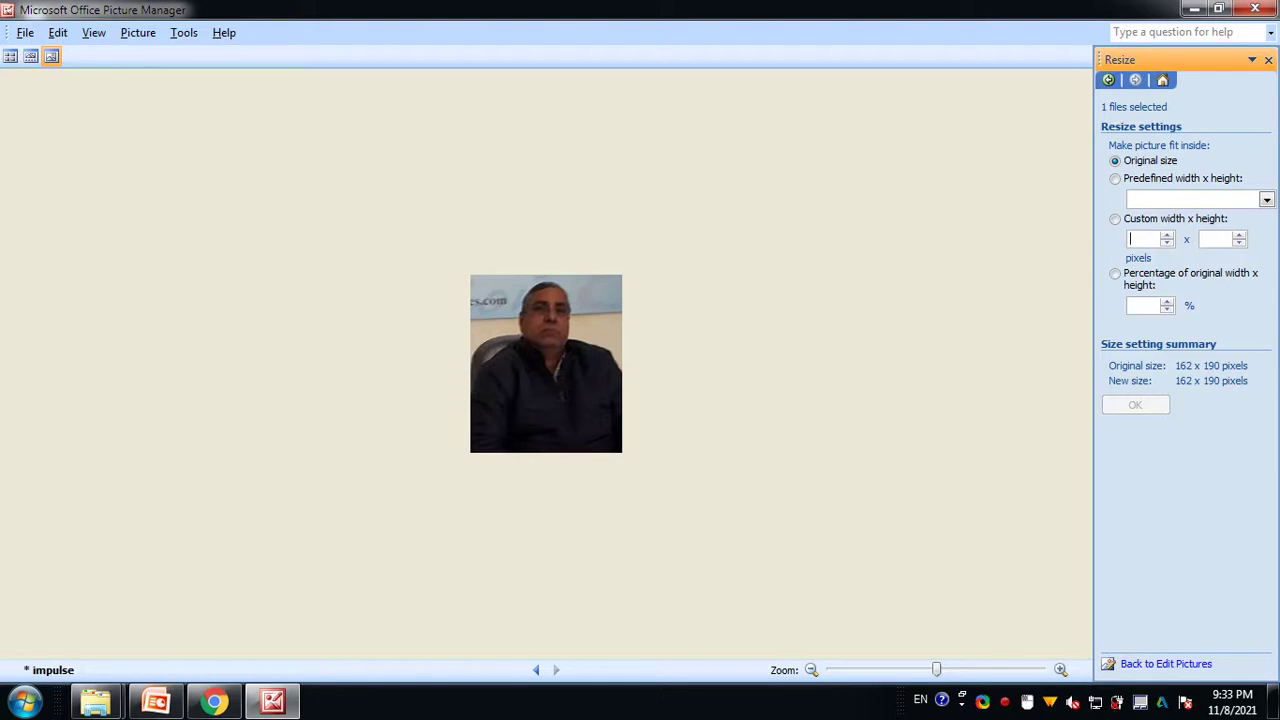
text(200)
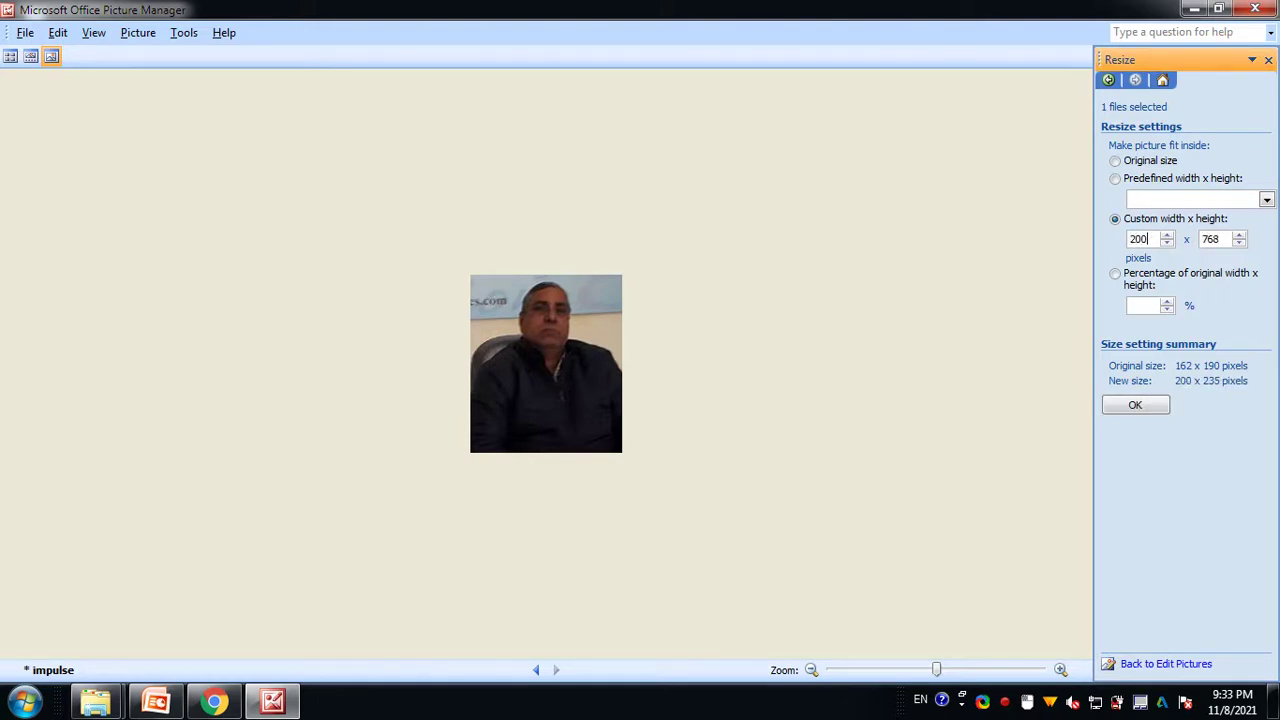
key(Tab)
text(200)
click(1136, 406)
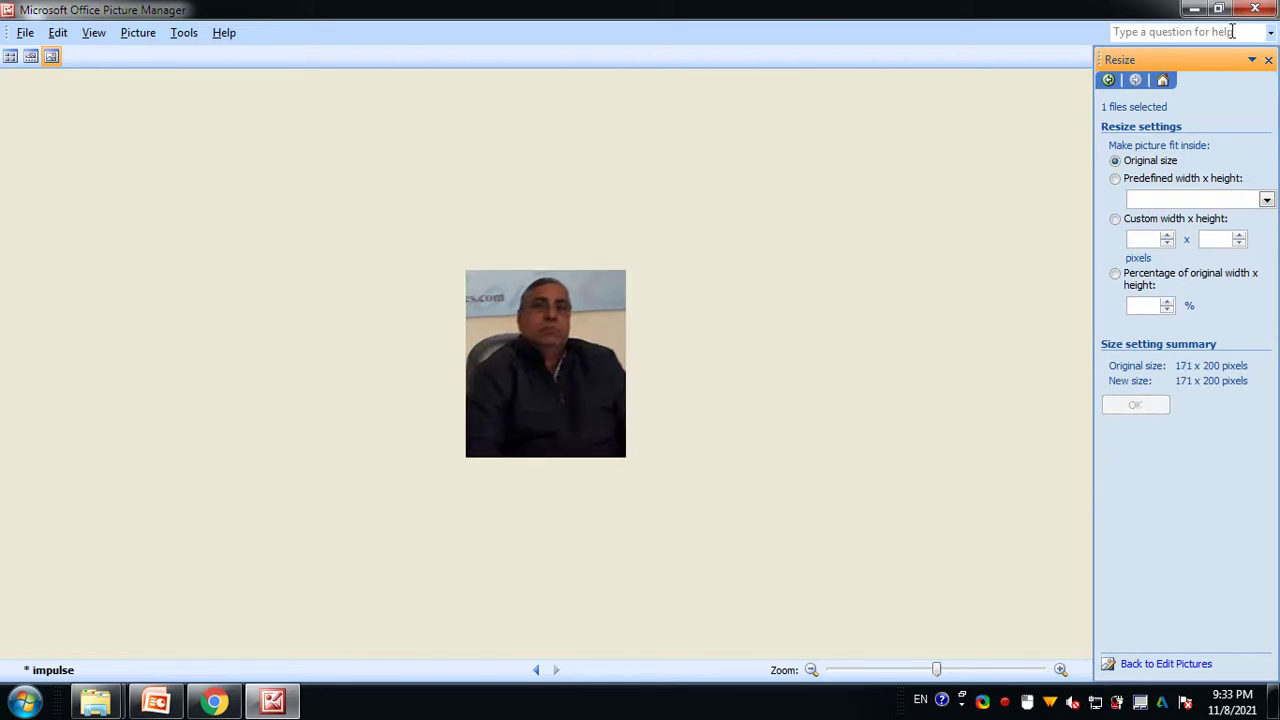
Save the edited impulse photo and close Picture Manager.
click(25, 32)
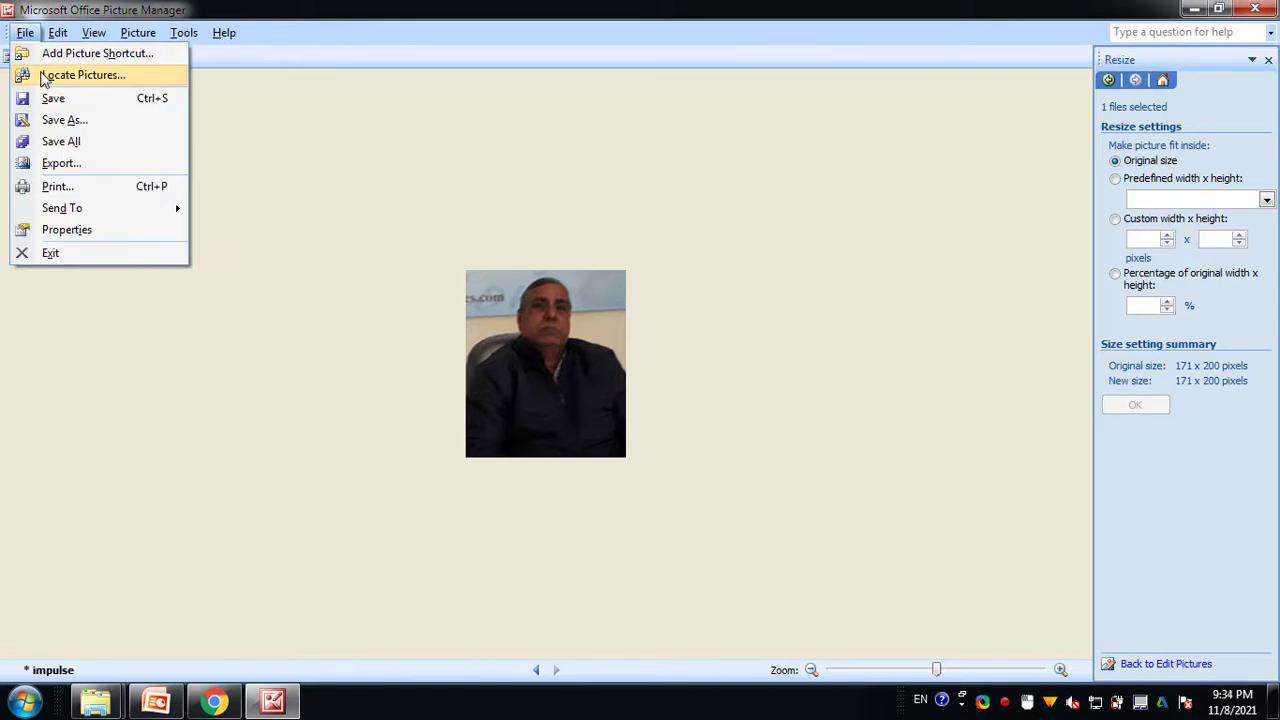
click(37, 100)
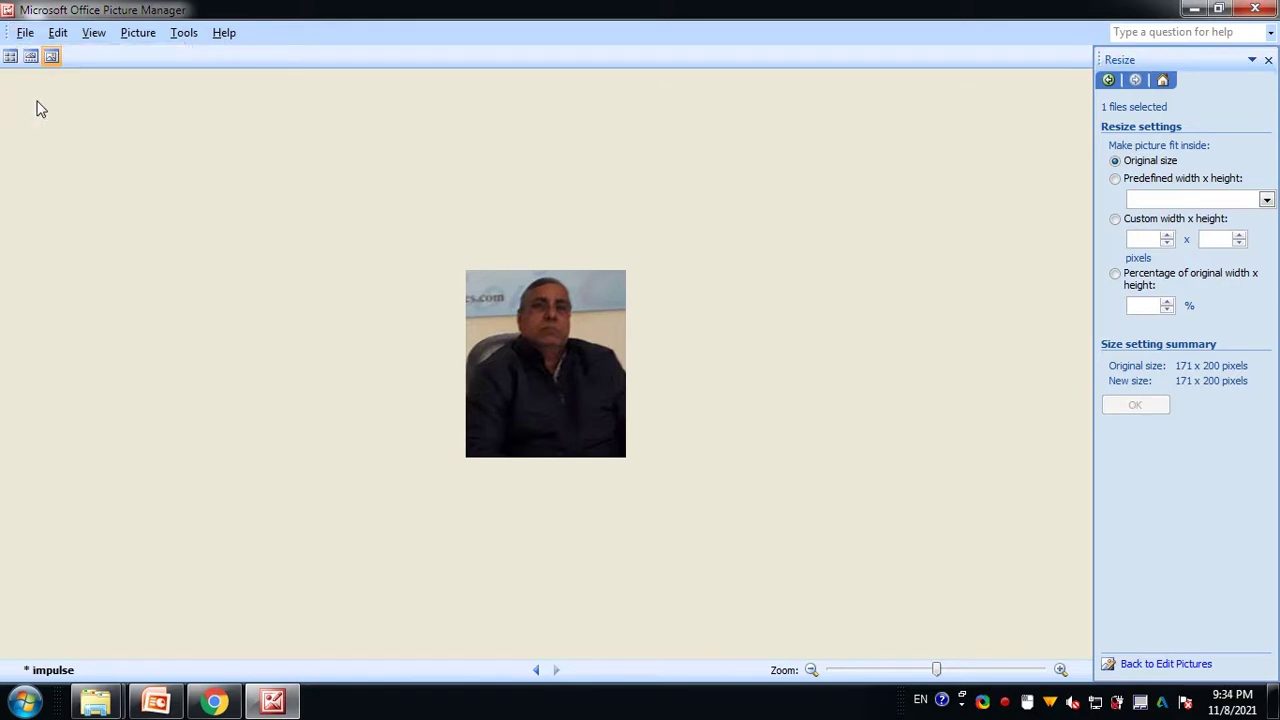
click(1255, 9)
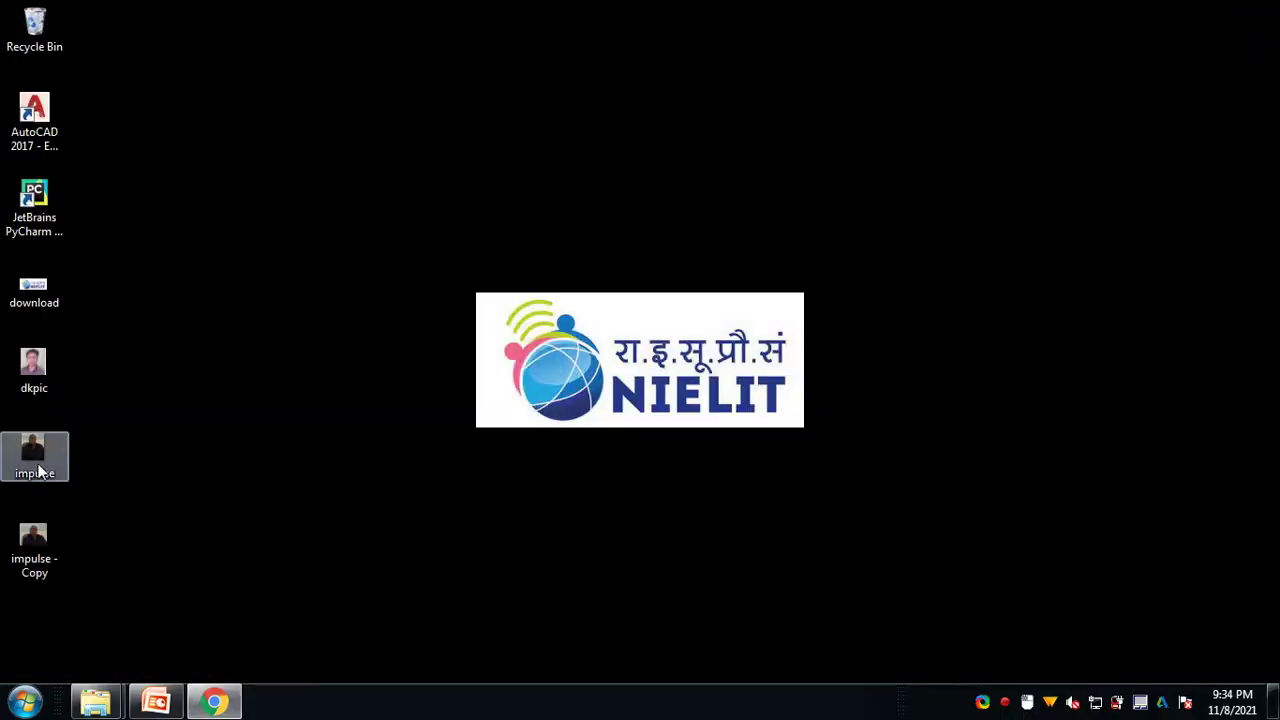
right_click(38, 466)
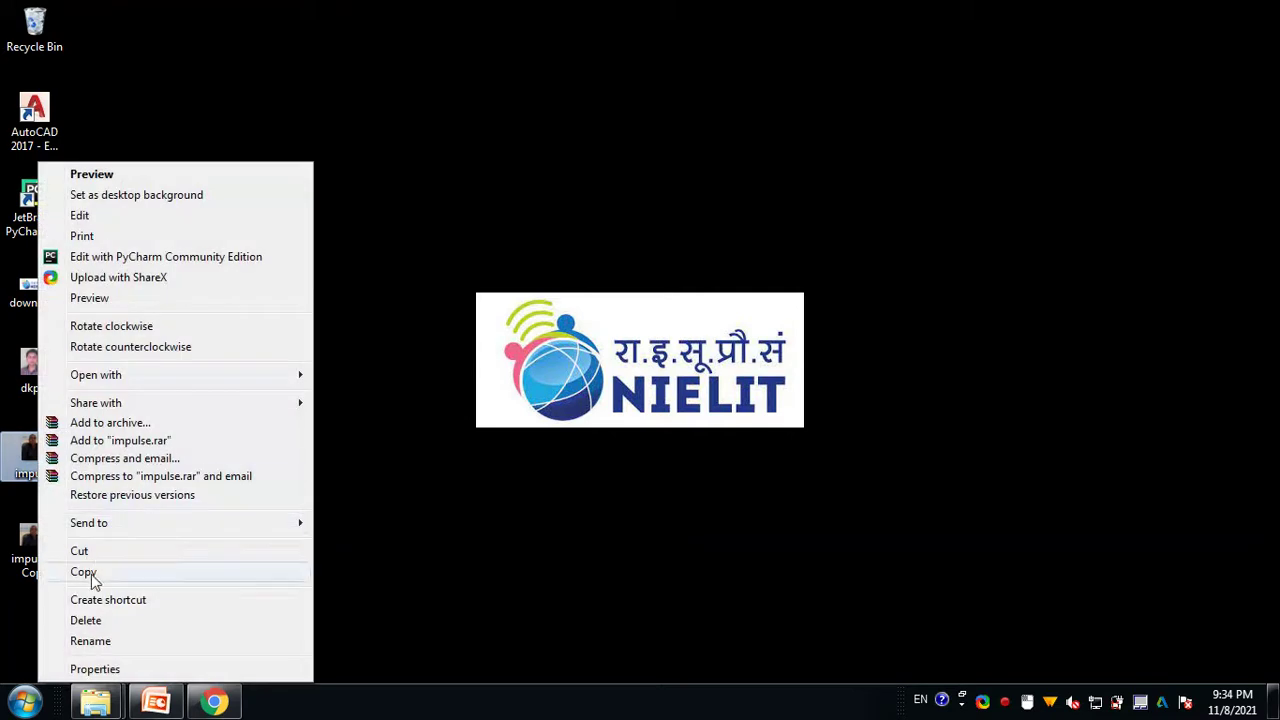
click(90, 669)
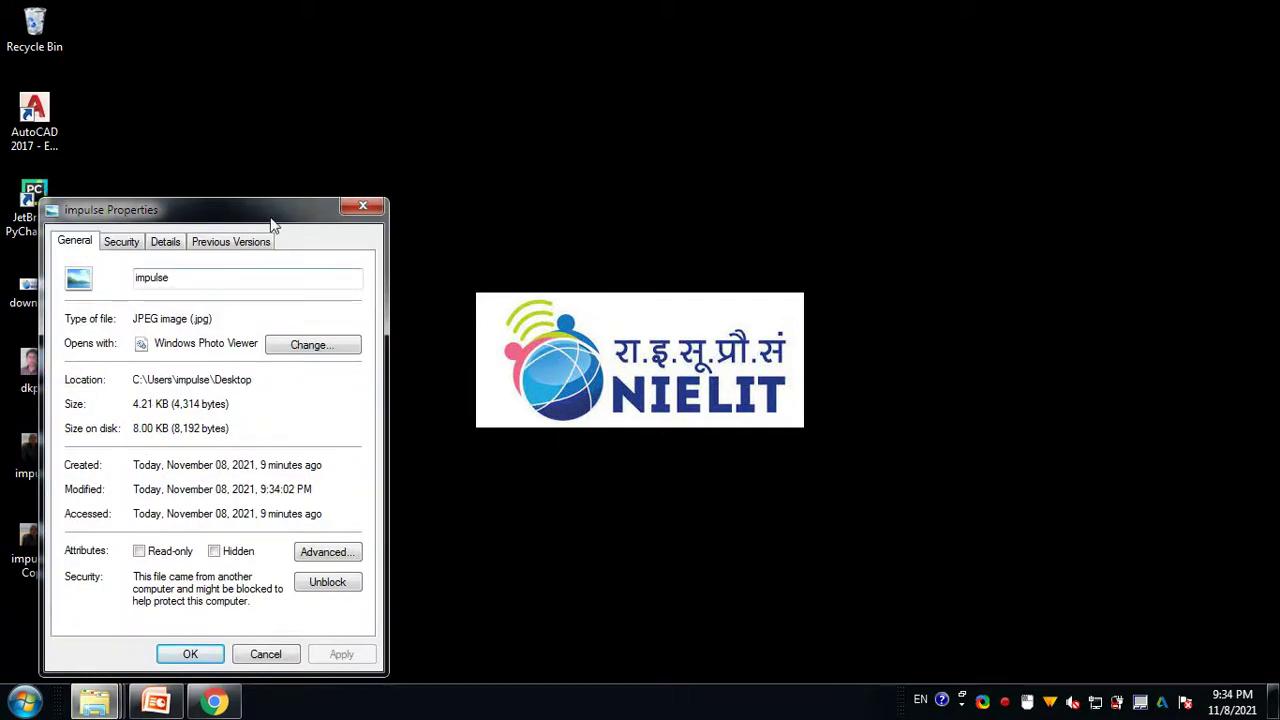
click(363, 208)
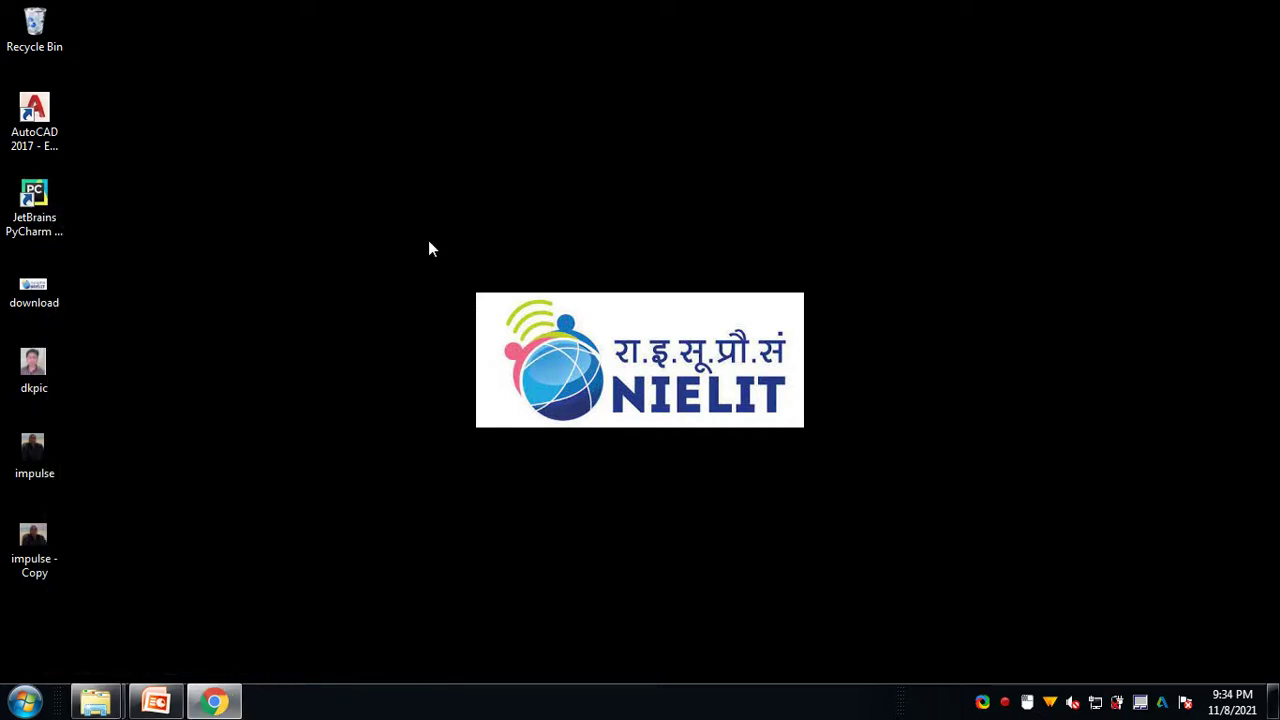